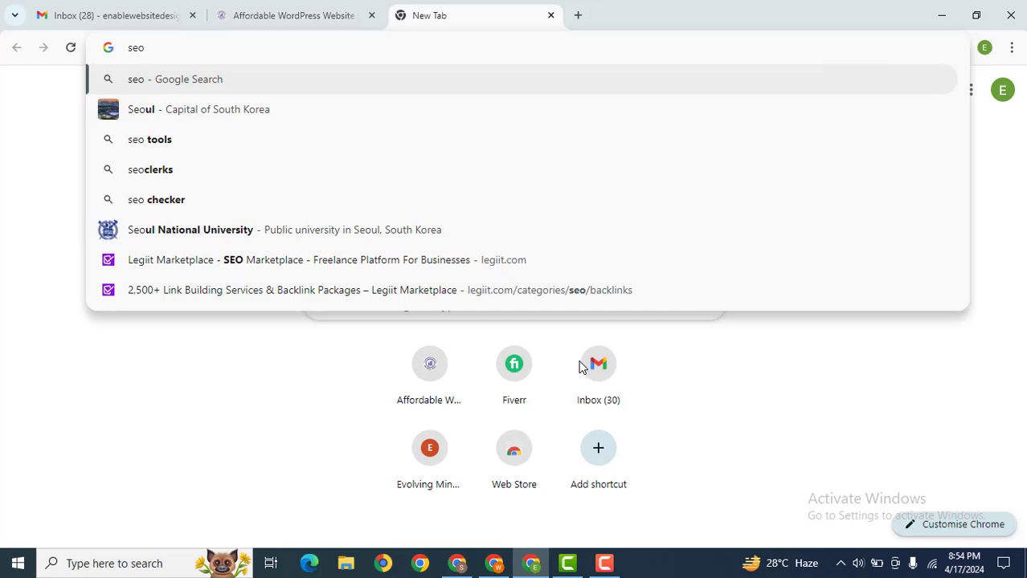
Step: Search Google for seoclerks and open the SEOClerks result in a new tab
type("cl")
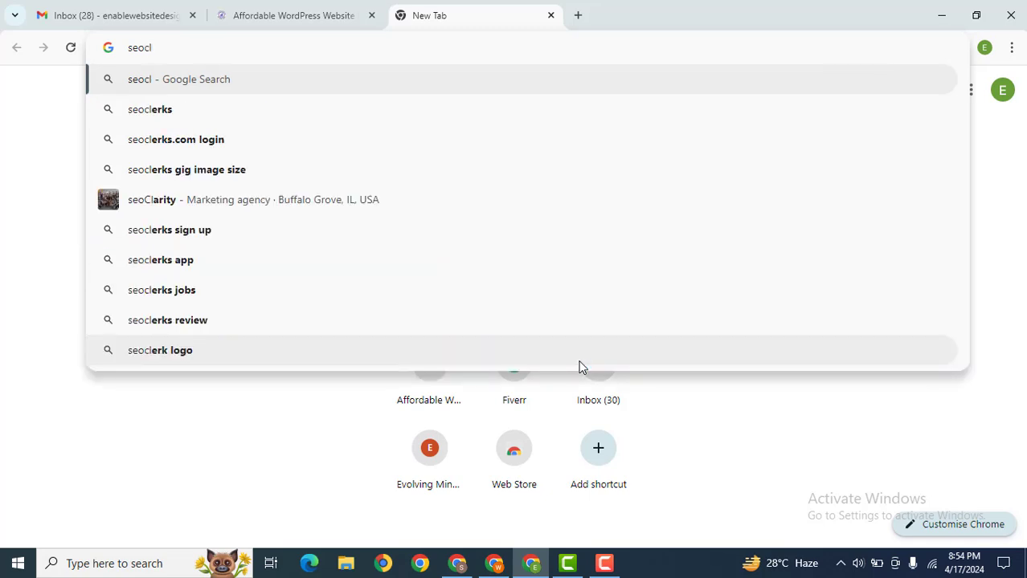
key("Down")
key("Return")
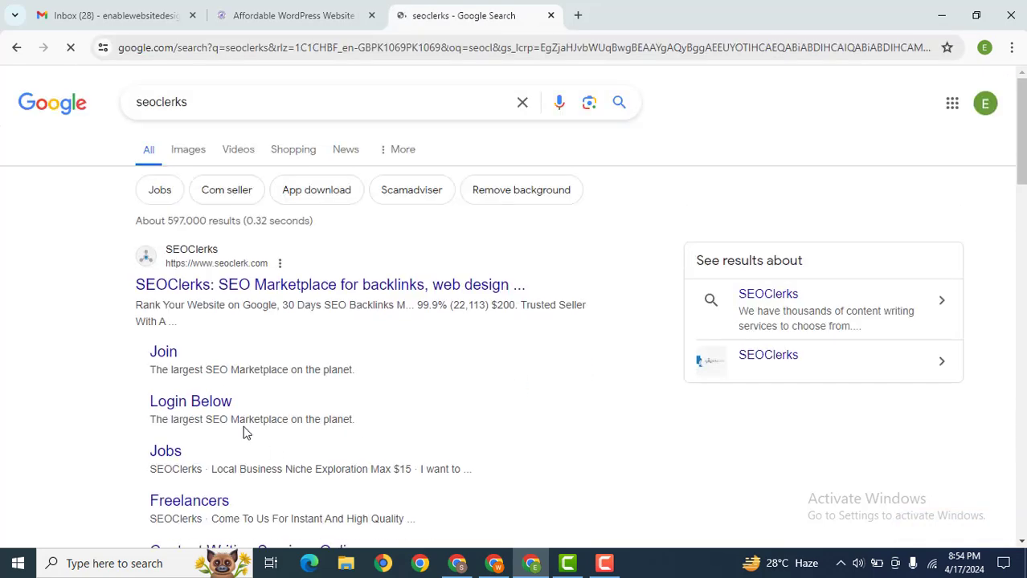
middle_click(294, 287)
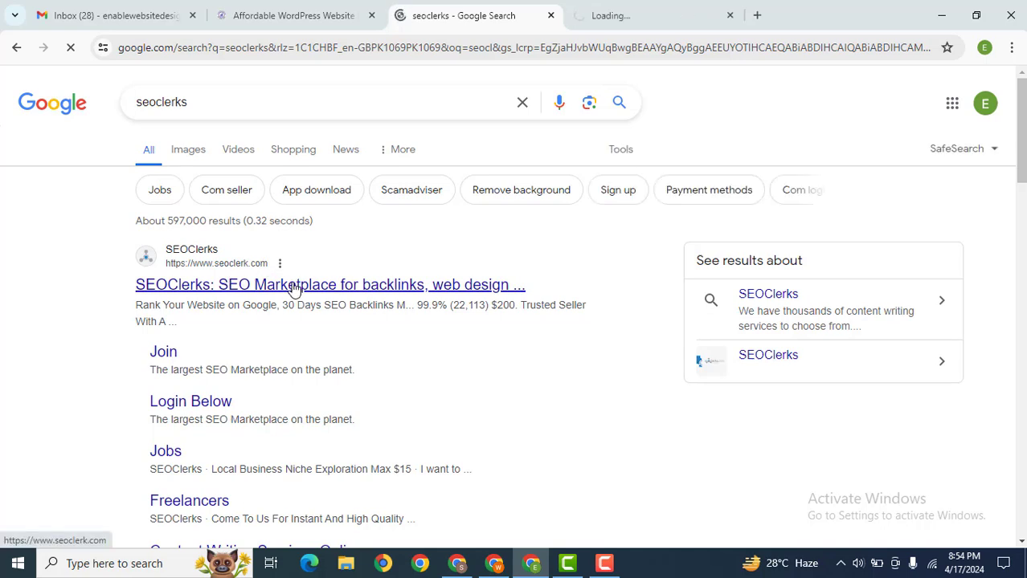
Step: Open the first two marketplace listings in background tabs and view the $50 EDU & GOV backlinks listing
left_click(647, 9)
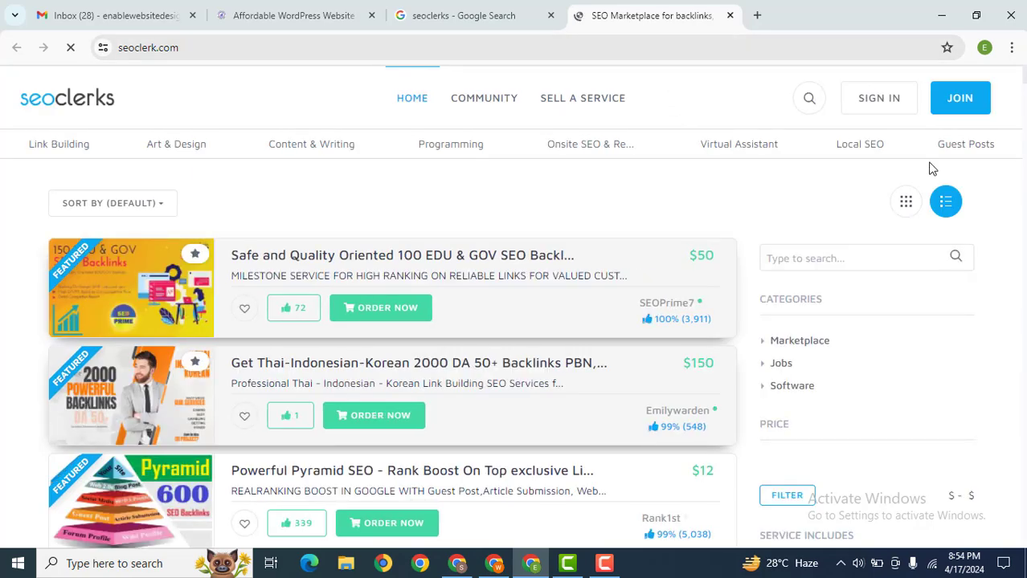
middle_click(420, 257)
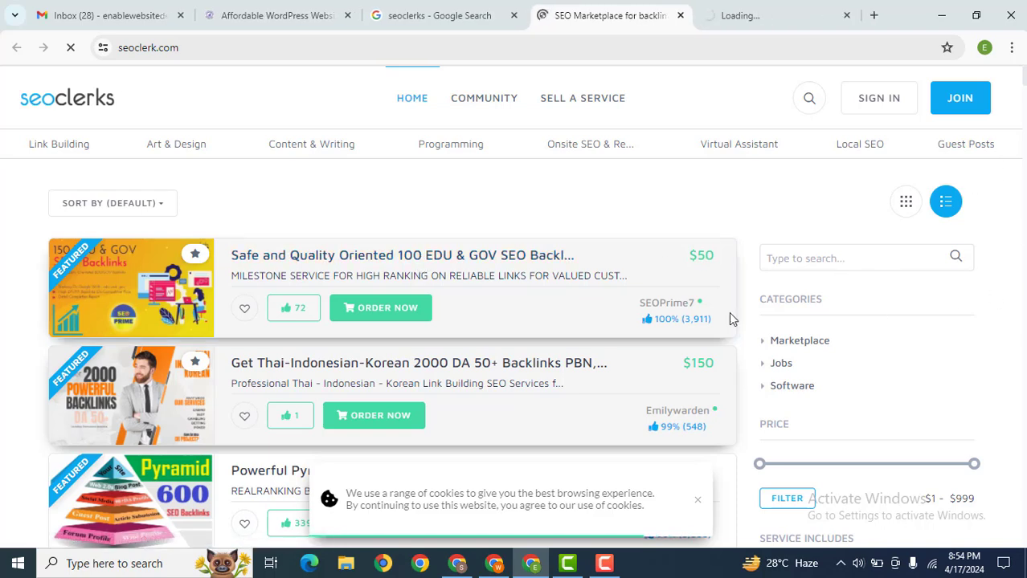
middle_click(511, 366)
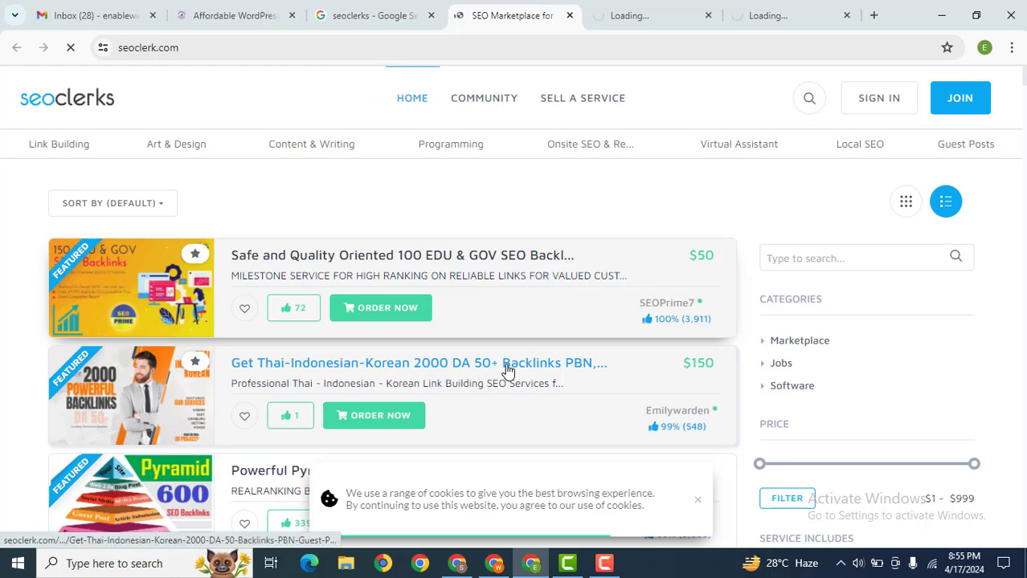
left_click(641, 10)
left_click(520, 8)
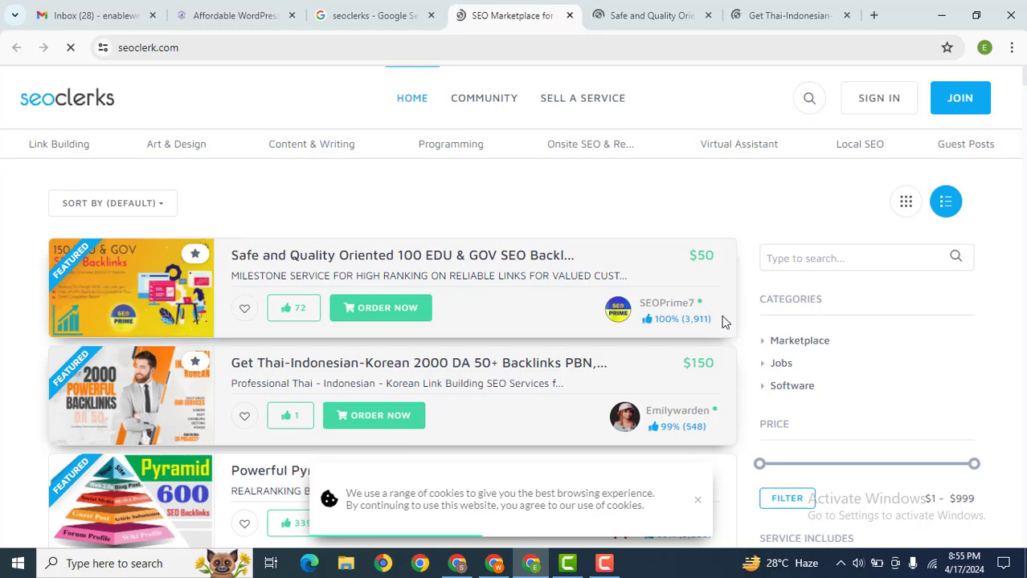
left_click(629, 7)
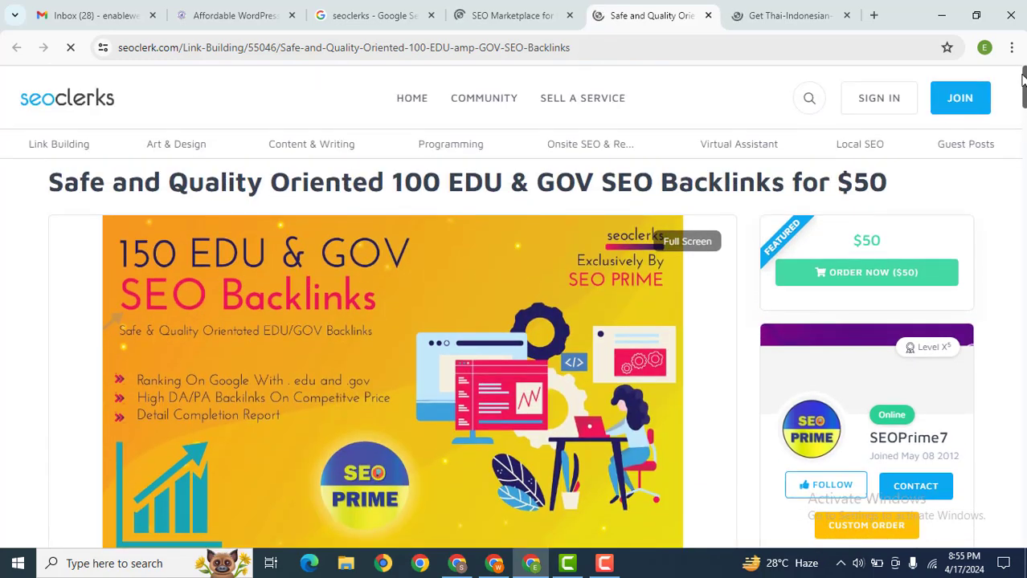
scroll(1024, 96, "down", 6)
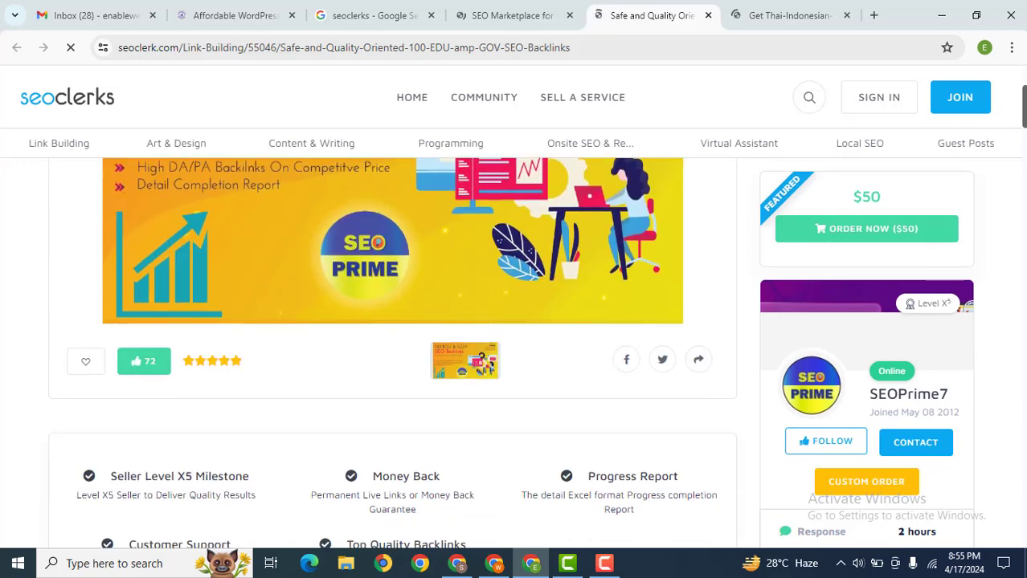
scroll(392, 353, "down", 3)
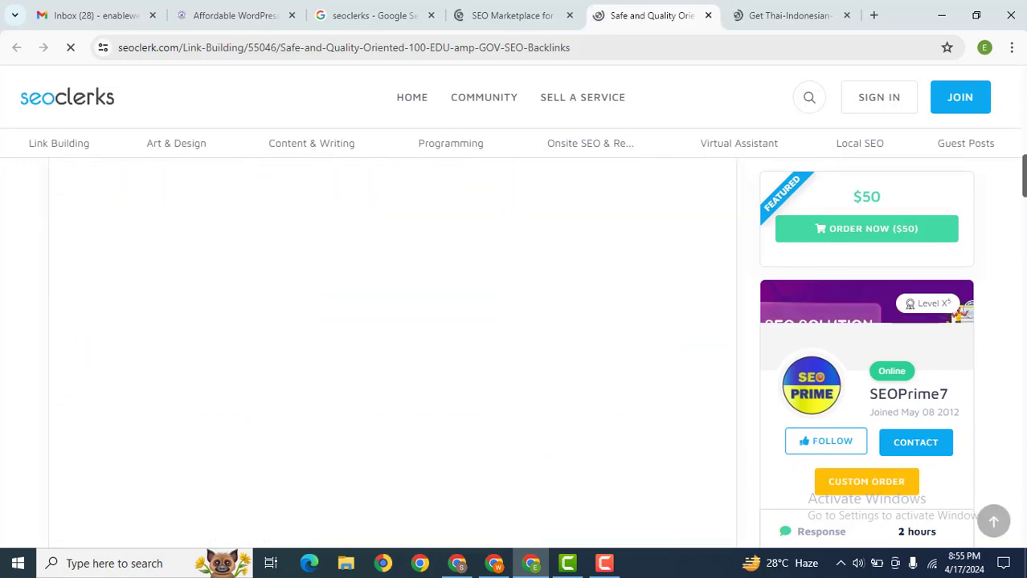
left_click_drag(1024, 183, 1024, 253)
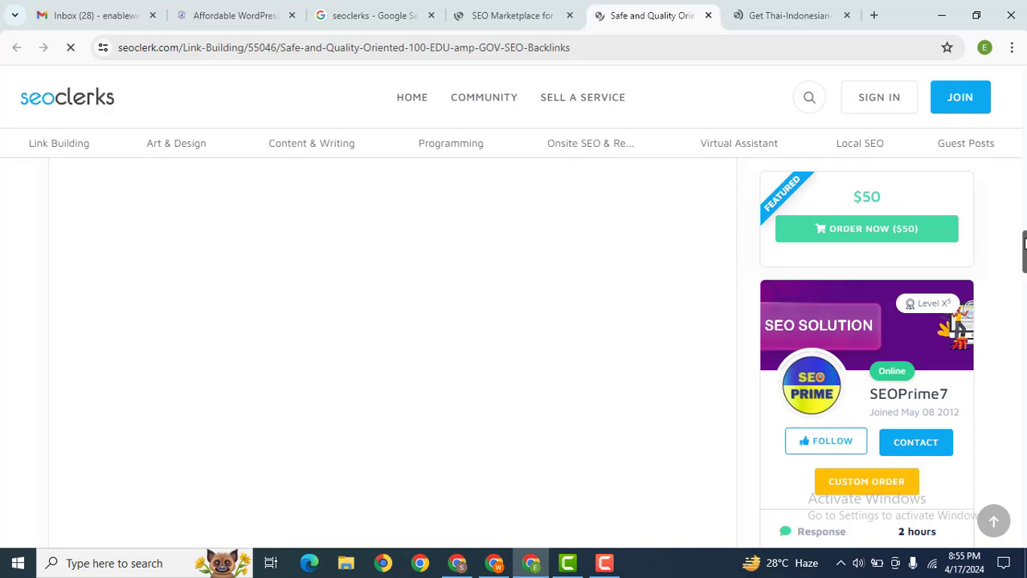
left_click_drag(1025, 245, 1009, 64)
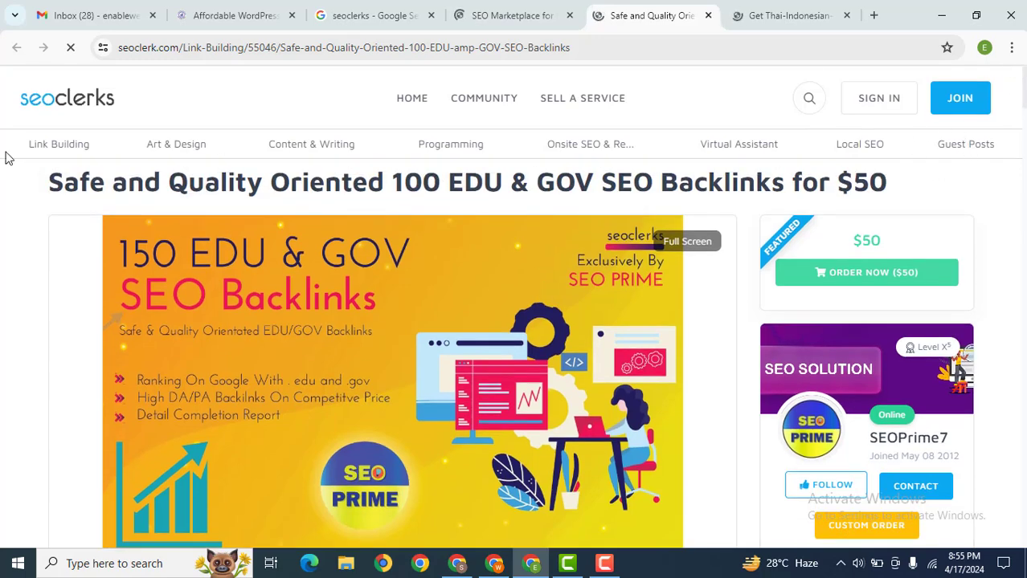
Step: Go to the Link Building category and bring up the JOIN sign-up form
left_click(52, 151)
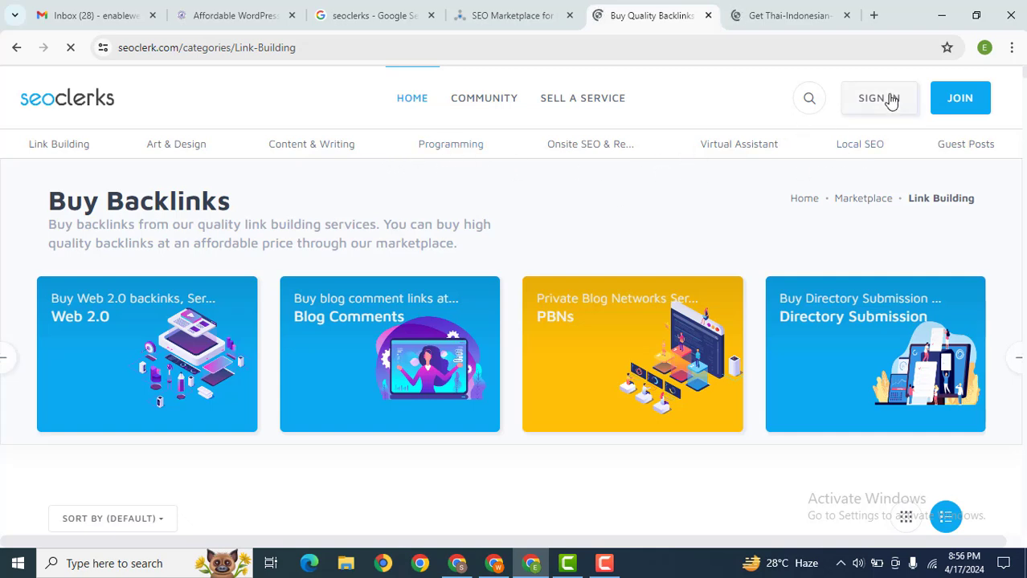
left_click(964, 99)
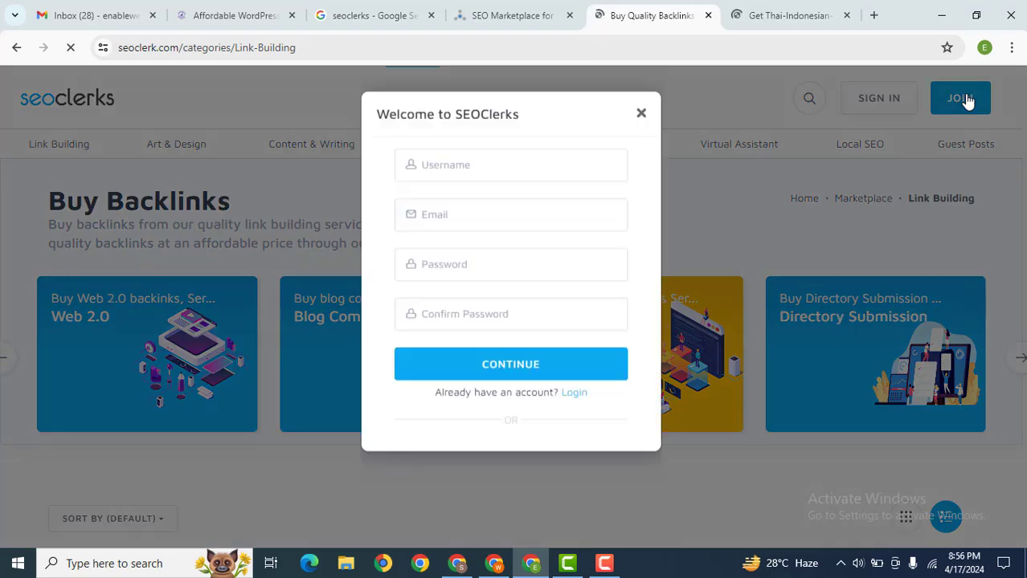
Step: Enter a username in the sign-up form, trimming it to 15 characters or fewer
left_click(495, 202)
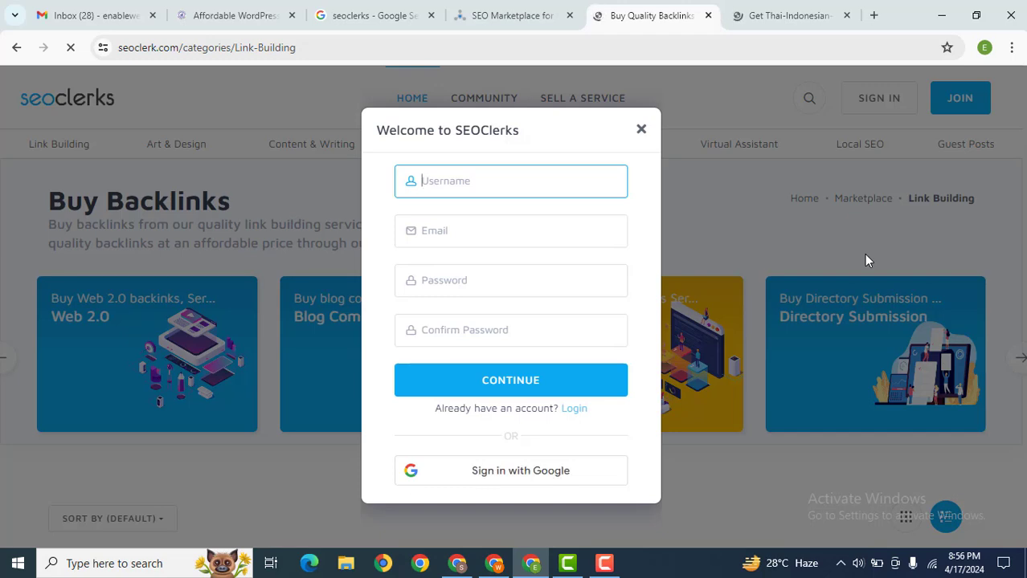
type("seo")
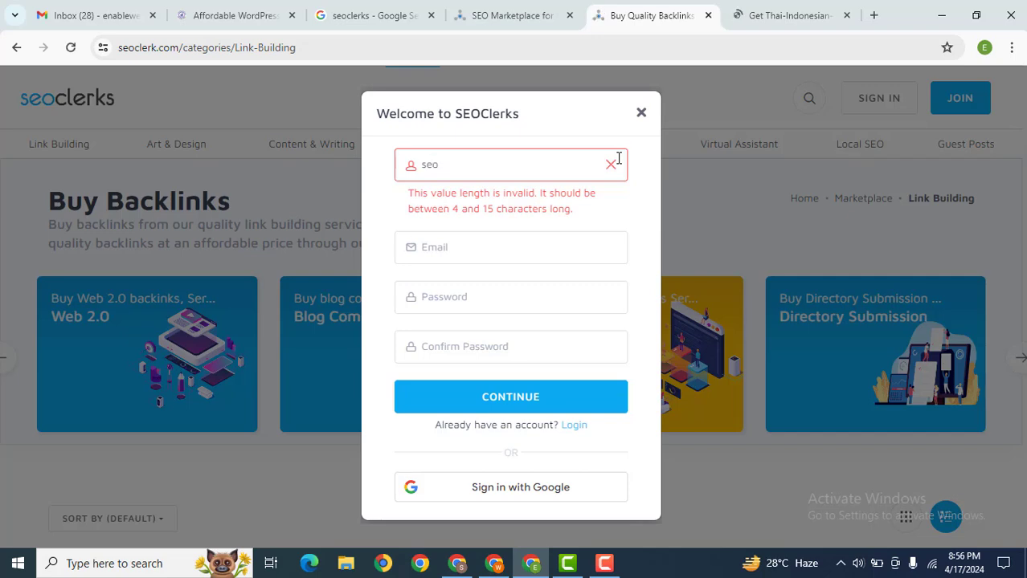
type("expert")
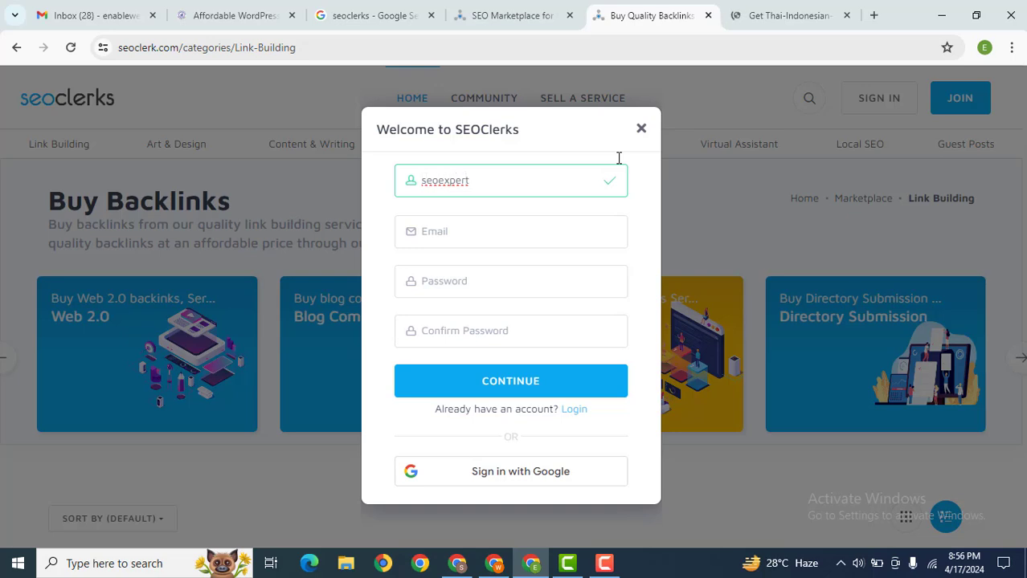
type("website")
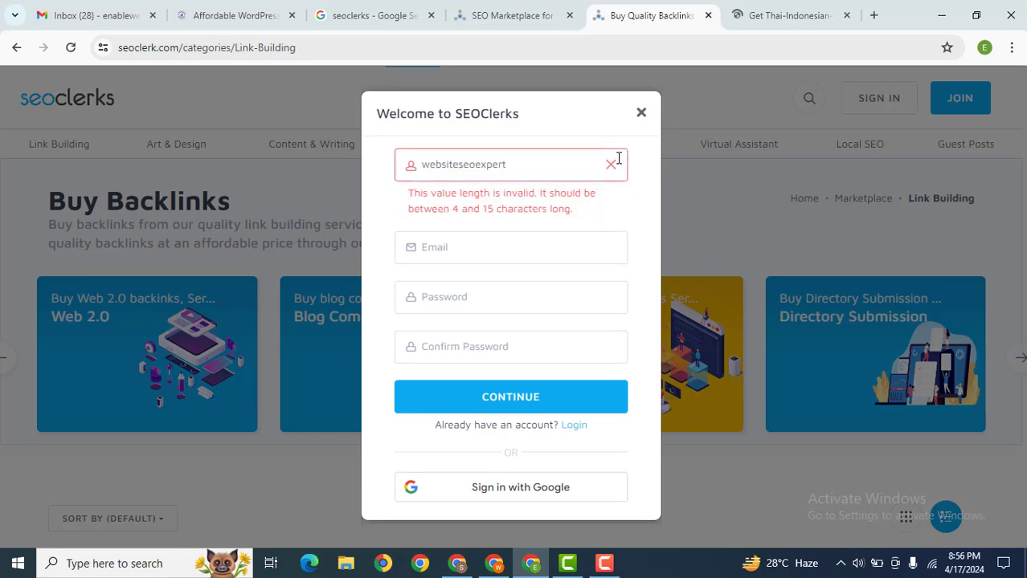
key("shift+Left")
key("shift+Left")
key("shift+Left")
key("shift+Left")
key("BackSpace")
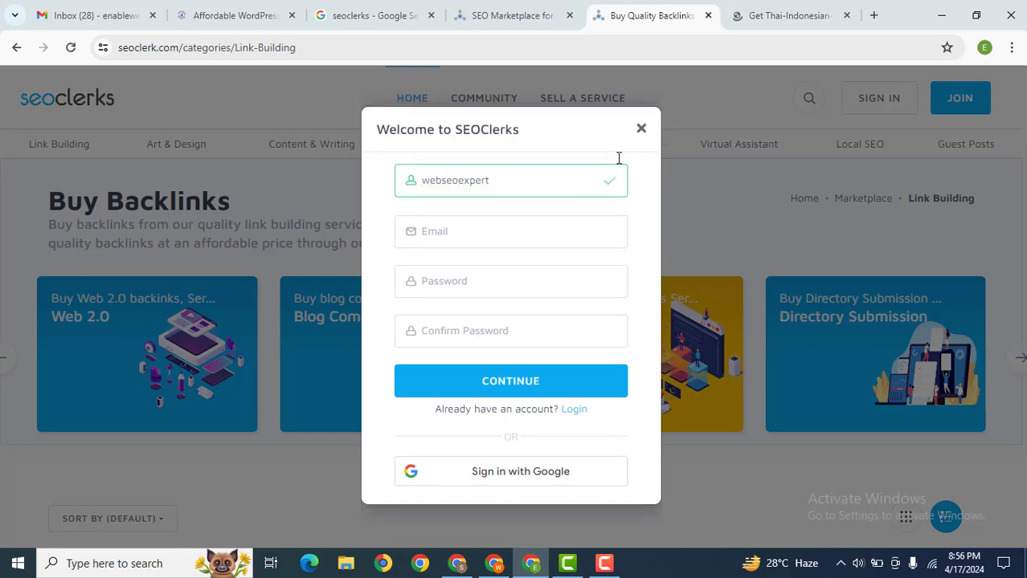
left_click(508, 233)
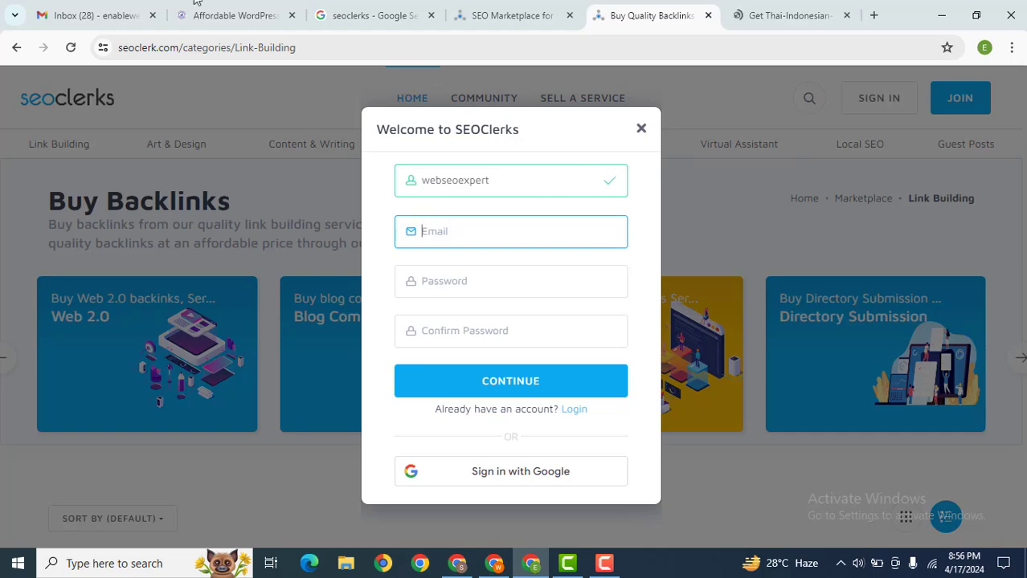
Step: Copy the Gmail account's e-mail address and paste it into the sign-up Email field
left_click(113, 8)
left_click(1002, 90)
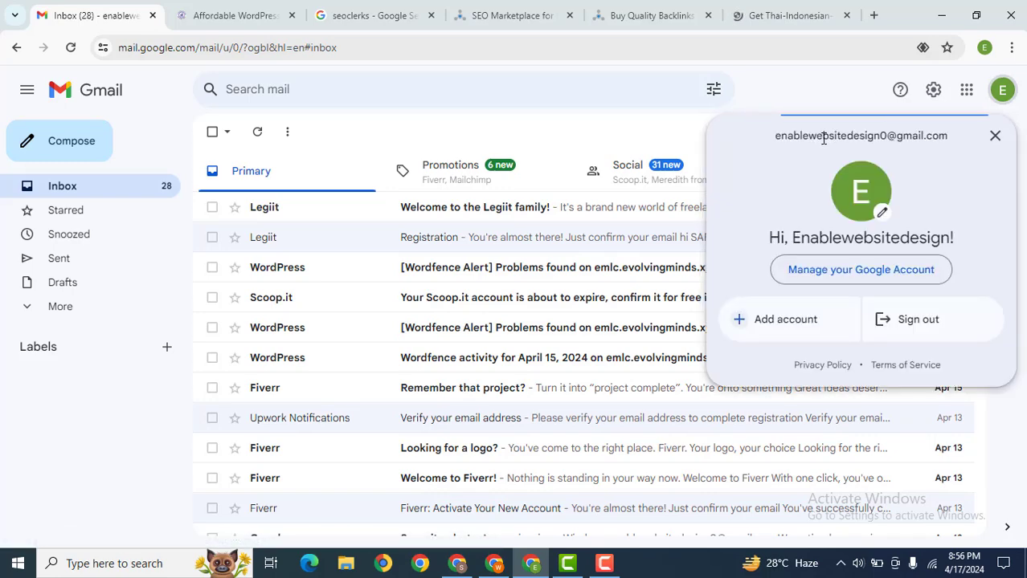
double_click(824, 135)
triple_click(824, 135)
right_click(804, 141)
left_click(773, 149)
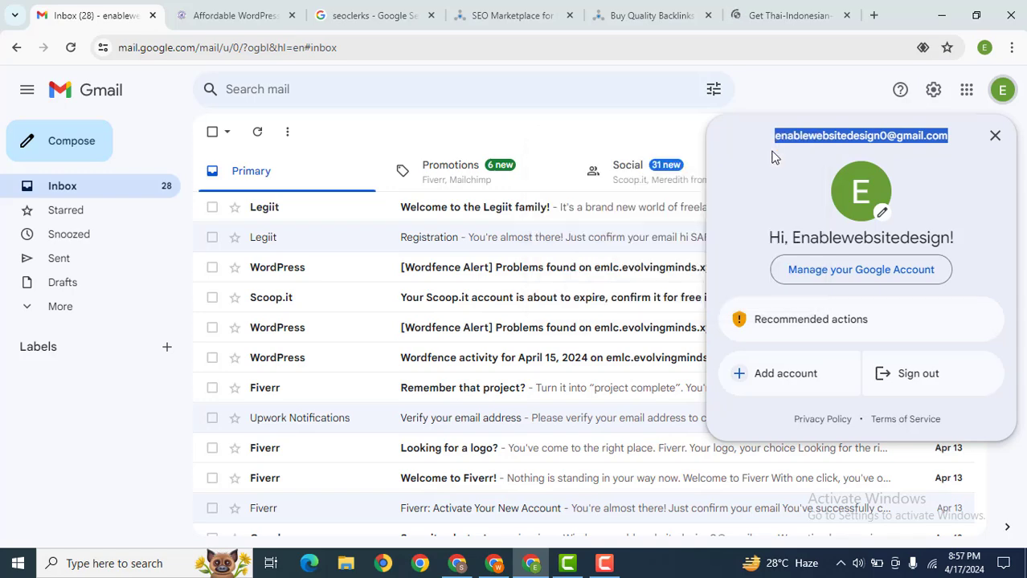
left_click(810, 8)
left_click(663, 9)
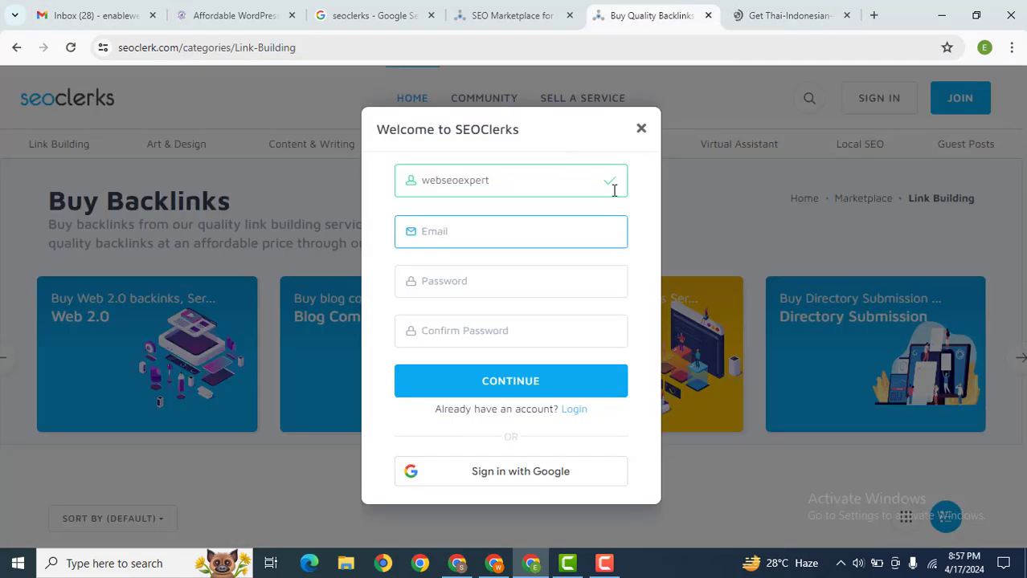
key("ctrl+v")
Step: Enter the password and retype the confirmation so both fields match
left_click(469, 287)
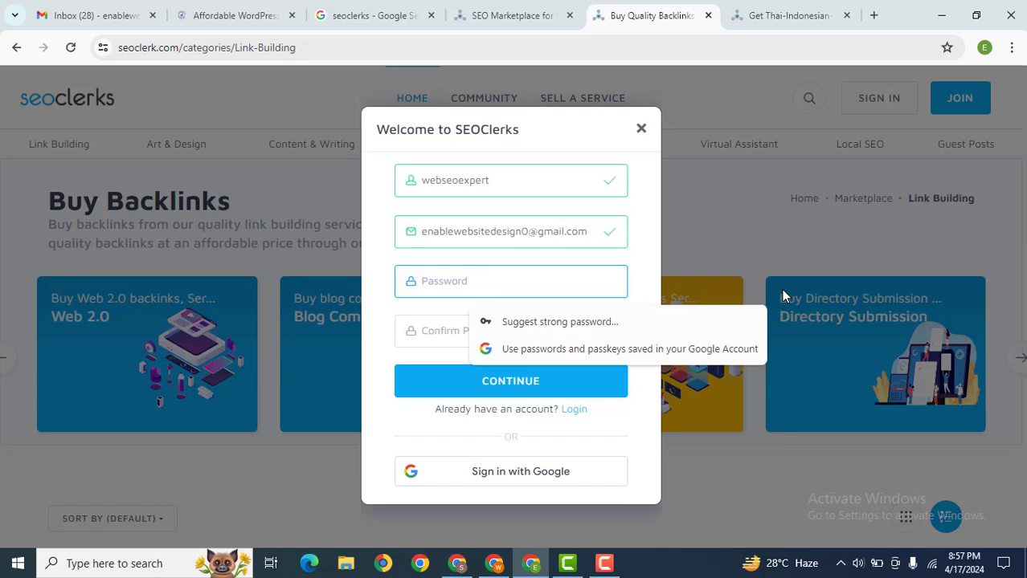
key("Caps_Lock")
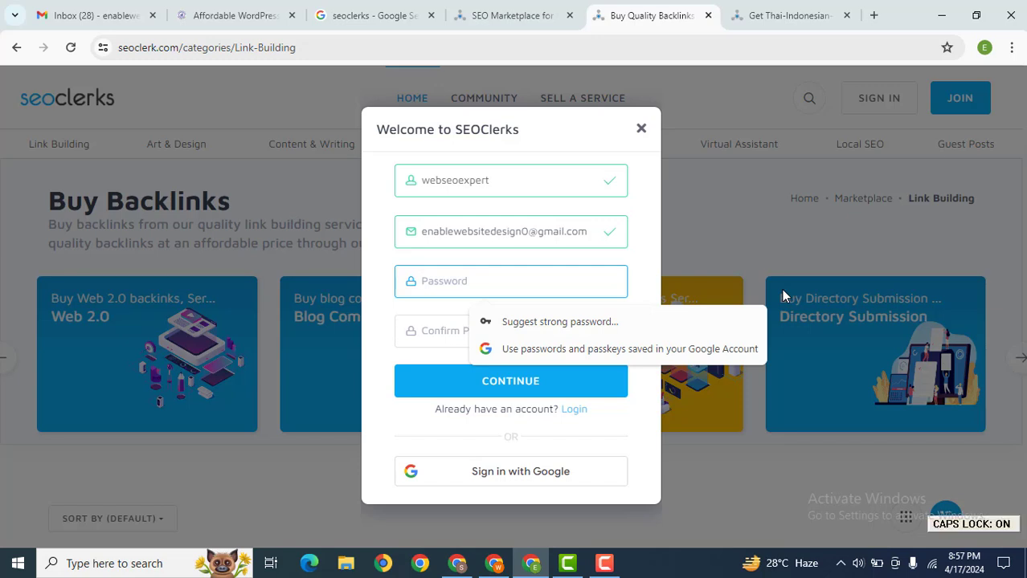
type("•")
key("Caps_Lock")
type("••")
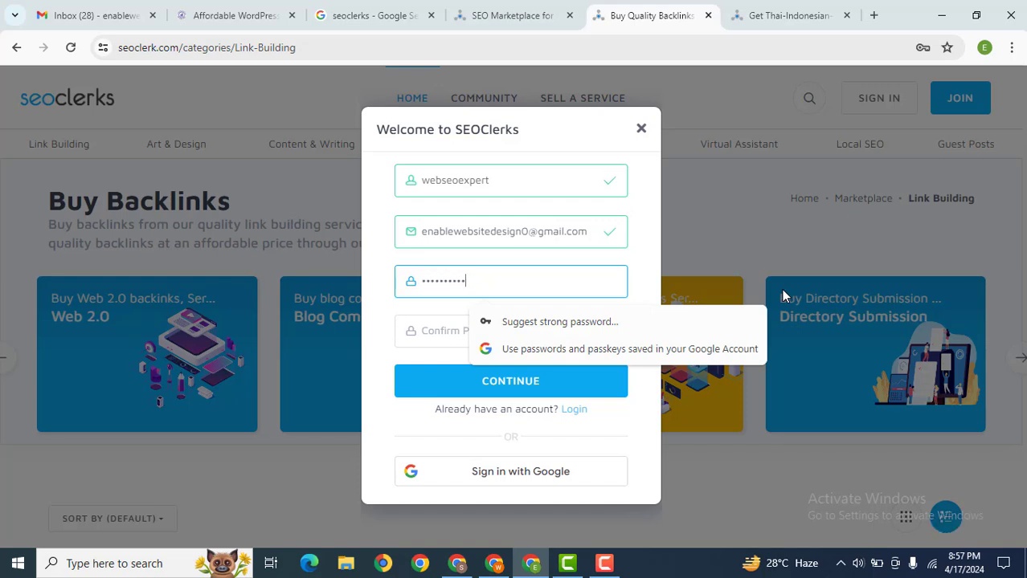
key("Tab")
key("Caps_Lock")
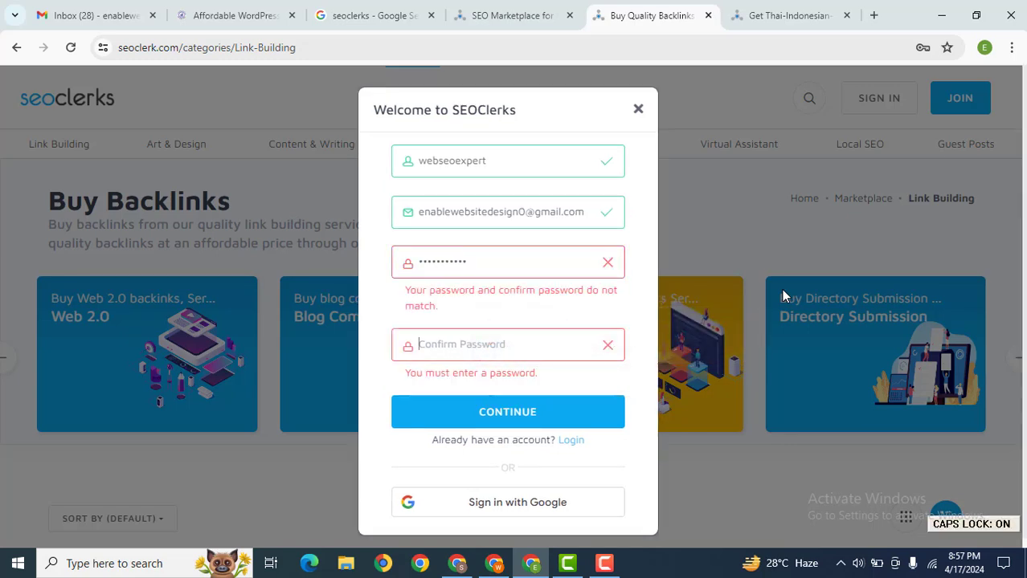
type("•")
key("Caps_Lock")
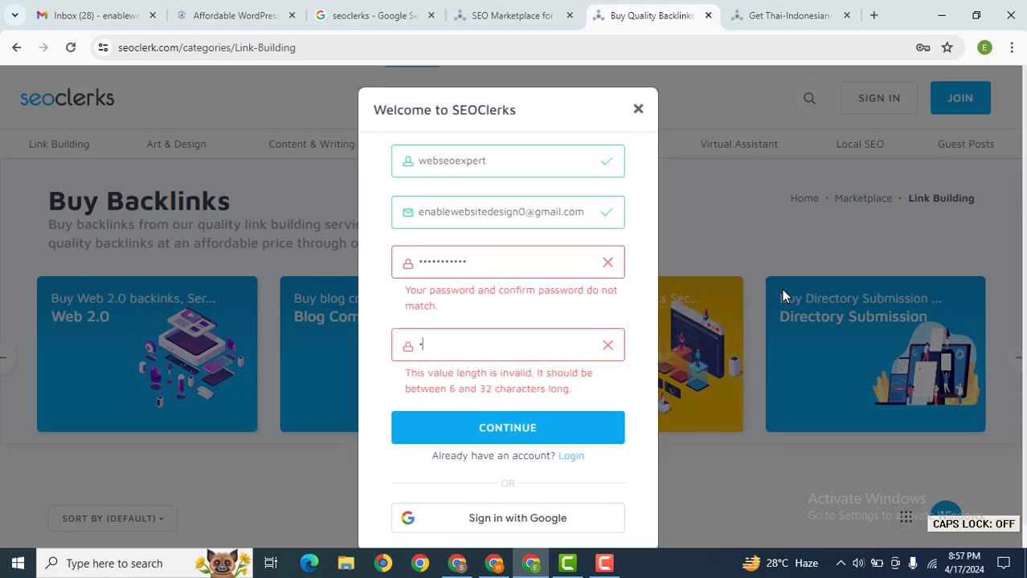
type("•••••")
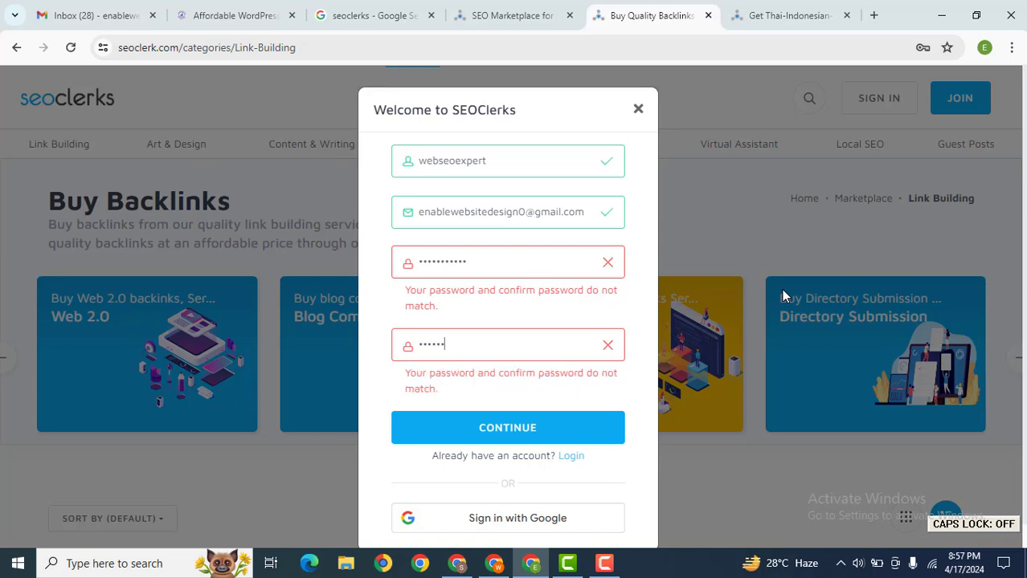
type("•••••")
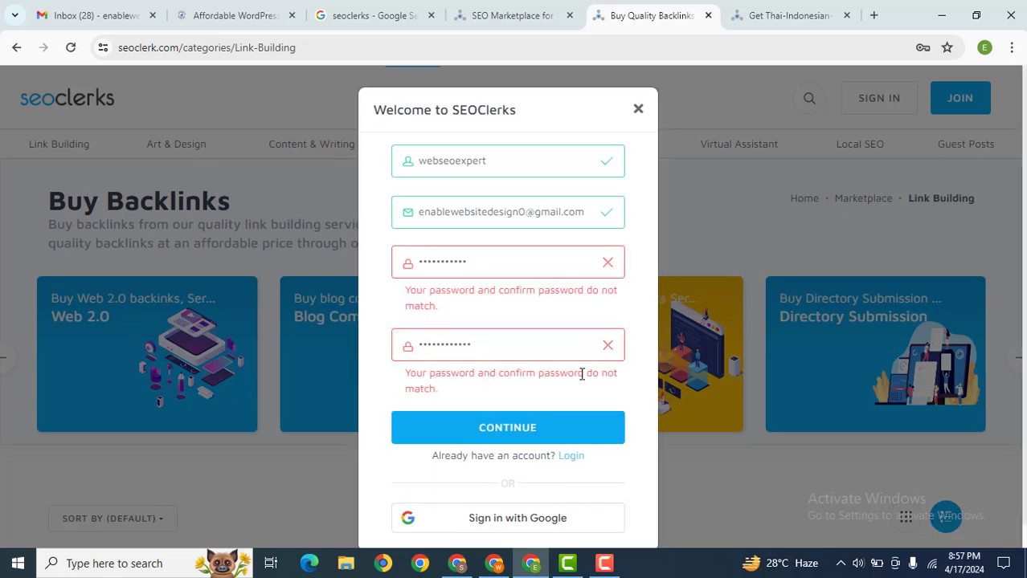
double_click(486, 267)
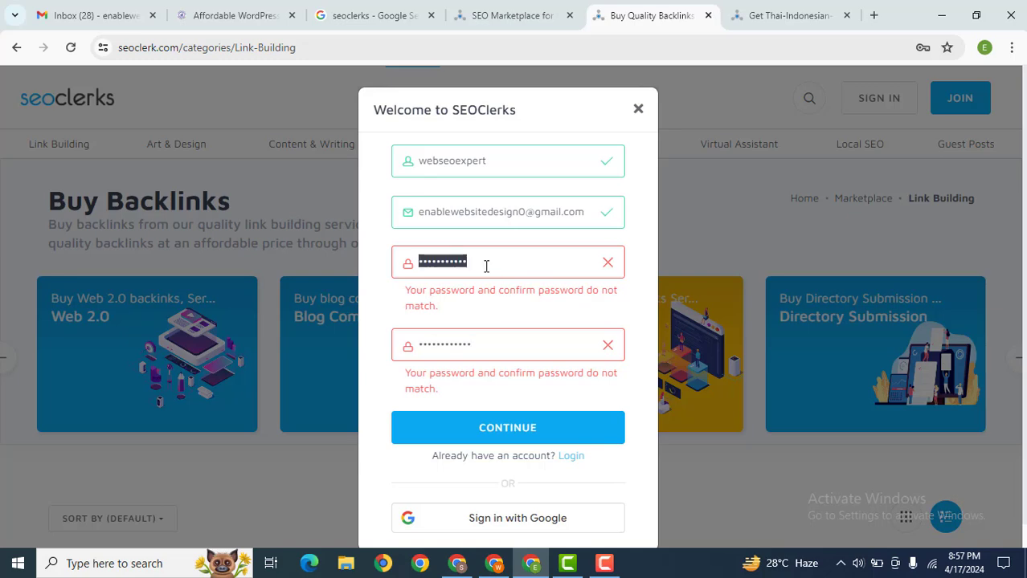
type("••••••••••••")
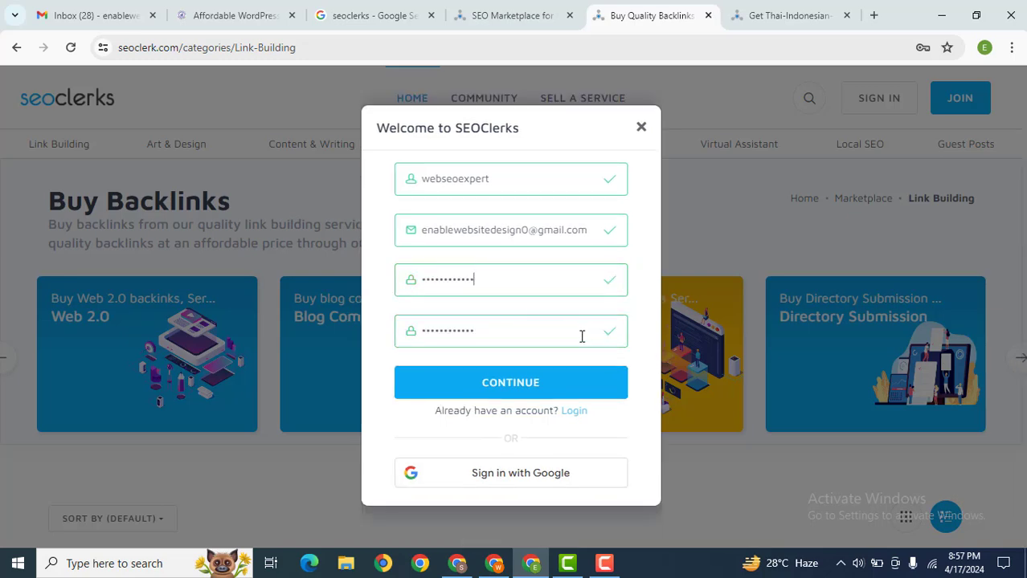
Step: Submit the first sign-up step with '1' appended to the taken username, saving the login in Chrome
left_click(515, 388)
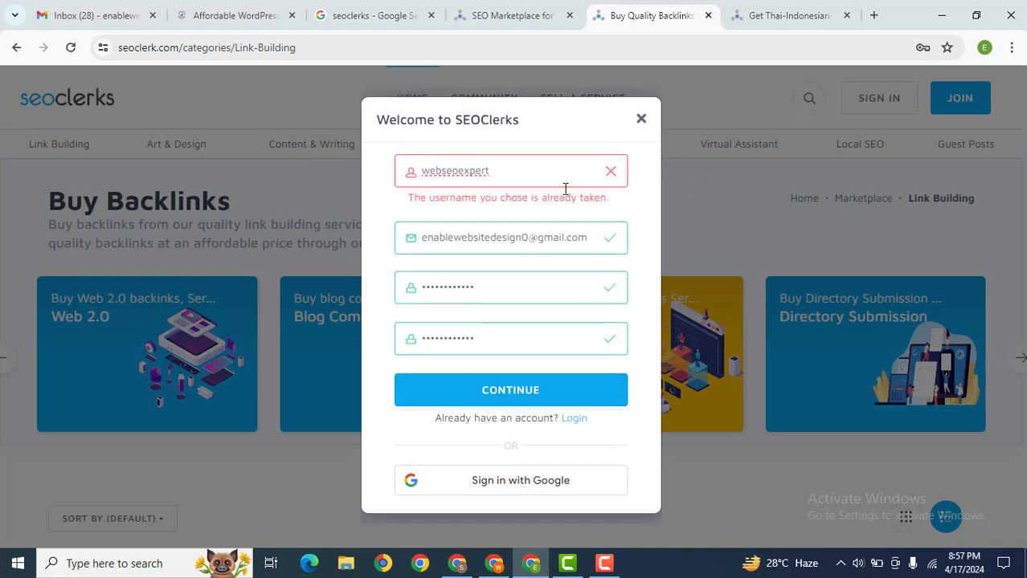
type("1")
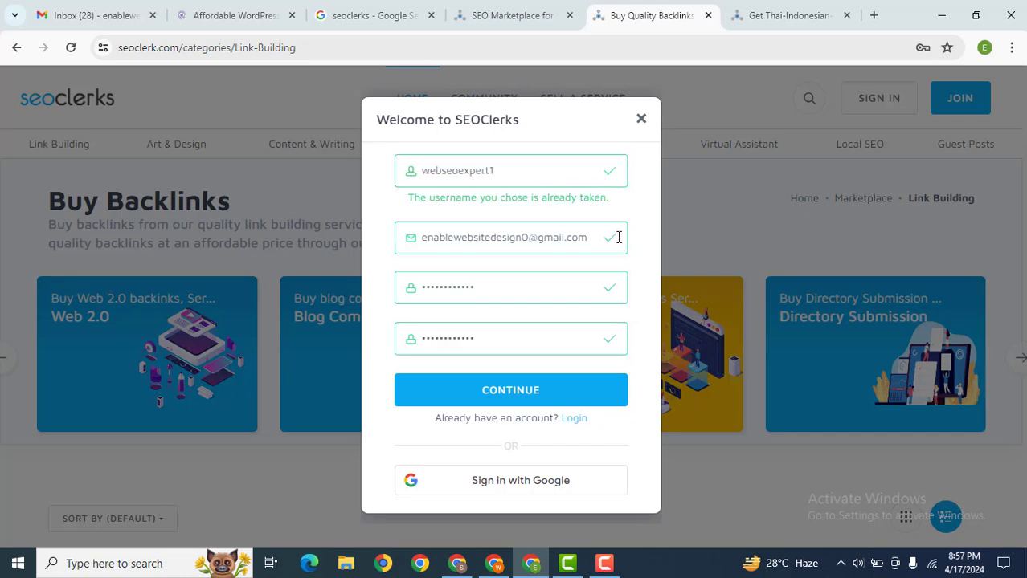
left_click(566, 394)
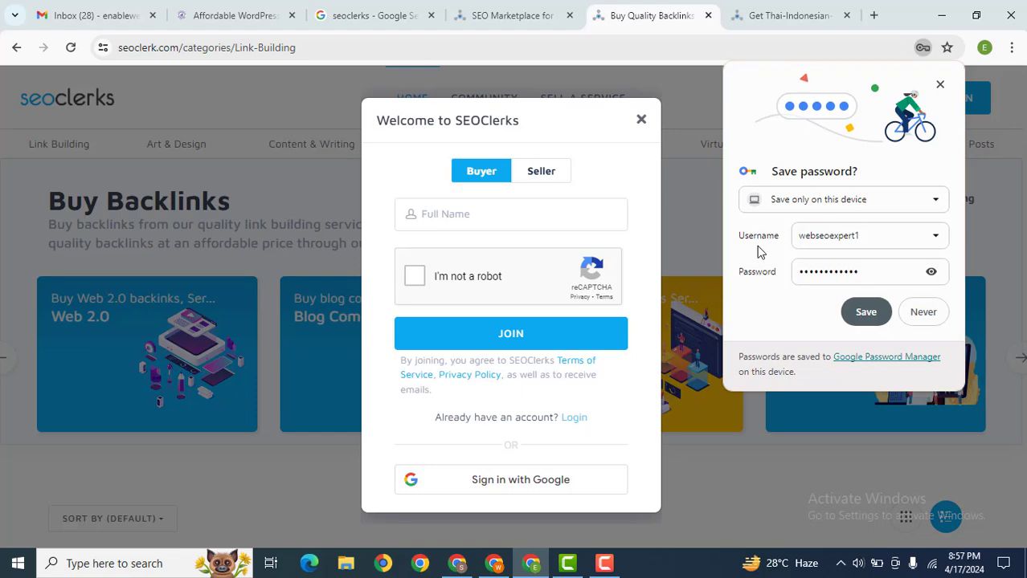
left_click(865, 312)
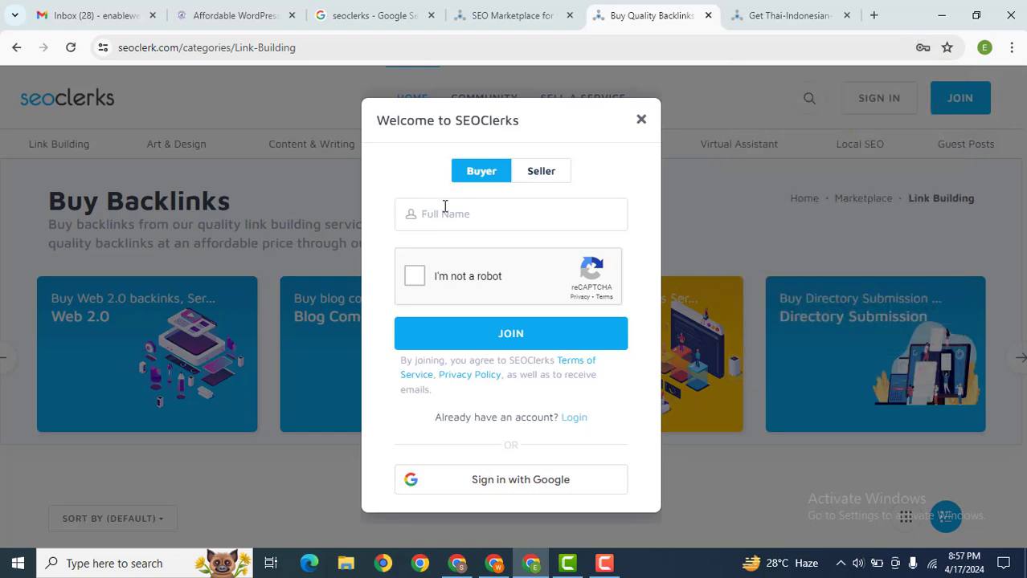
left_click(444, 211)
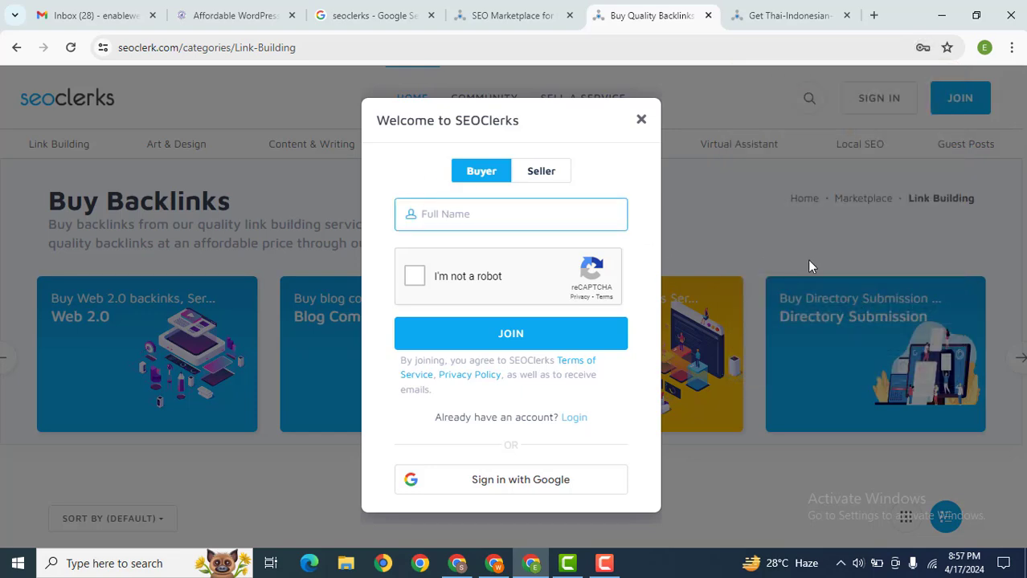
Step: Enter the full name and switch the account role to Seller
key("Caps_Lock")
type("S")
key("Caps_Lock")
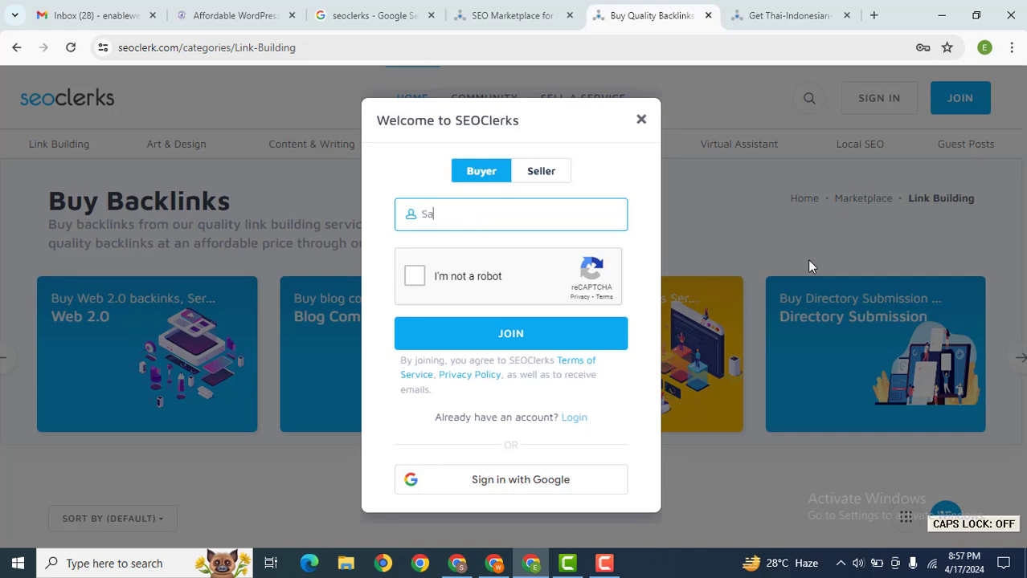
type("afora")
key("Caps_Lock")
type("Malik")
key("Caps_Lock")
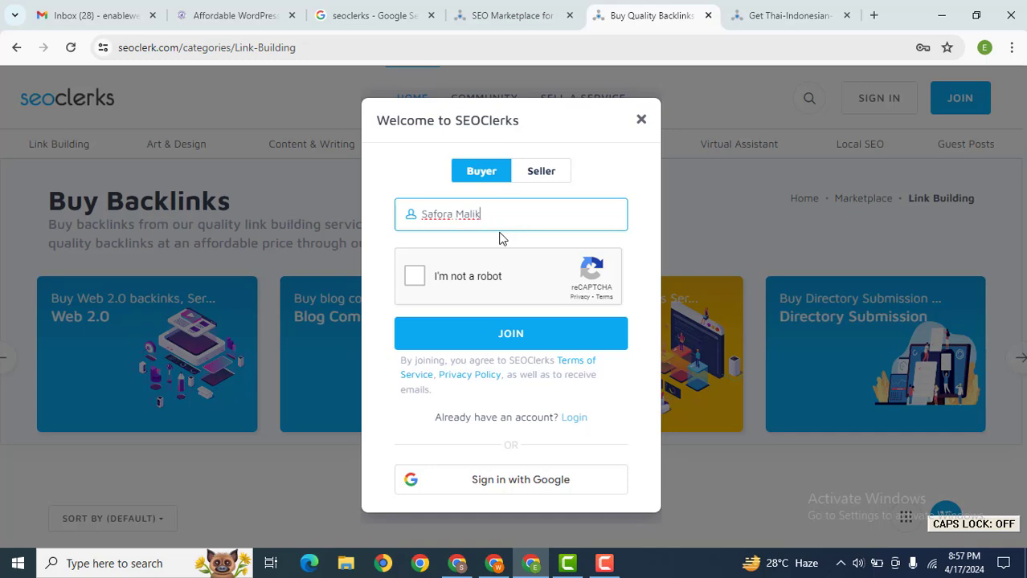
left_click(536, 178)
Step: Add the skill tags seo, web and marketing, then tick I'm not a robot
left_click(464, 256)
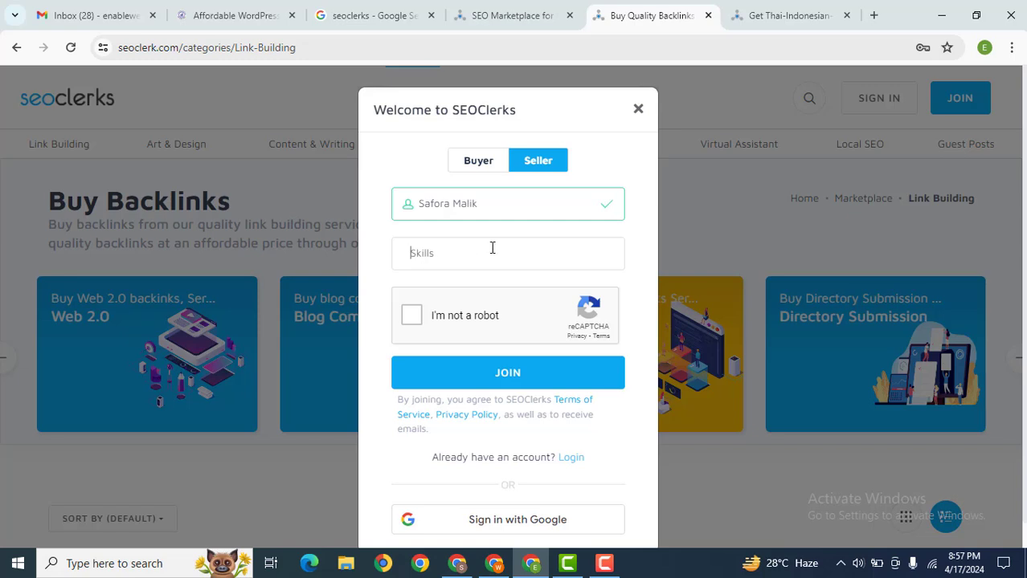
type("seo")
key("Return")
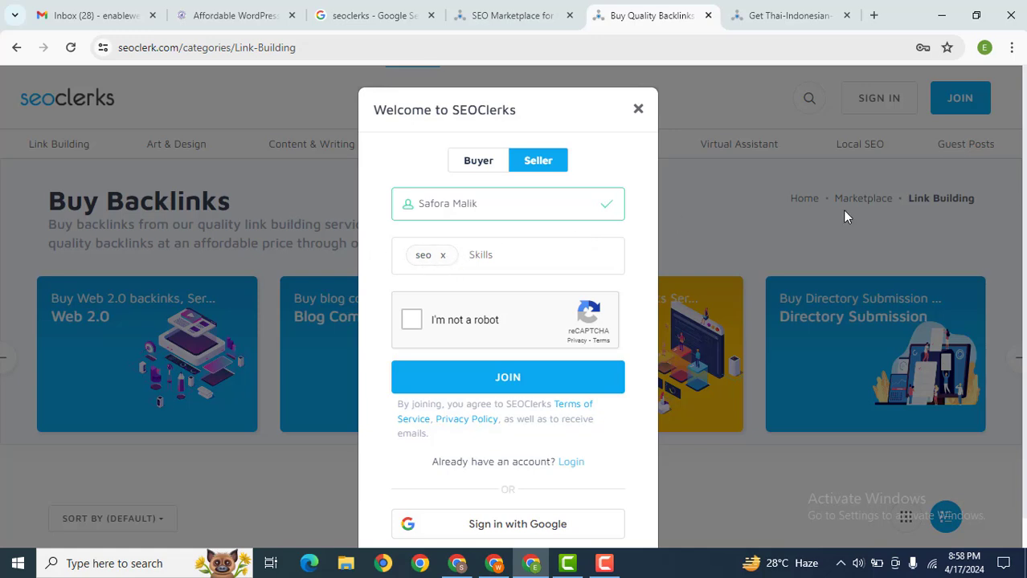
type("web")
key("Return")
type("b")
key("BackSpace")
type("marketing")
key("Return")
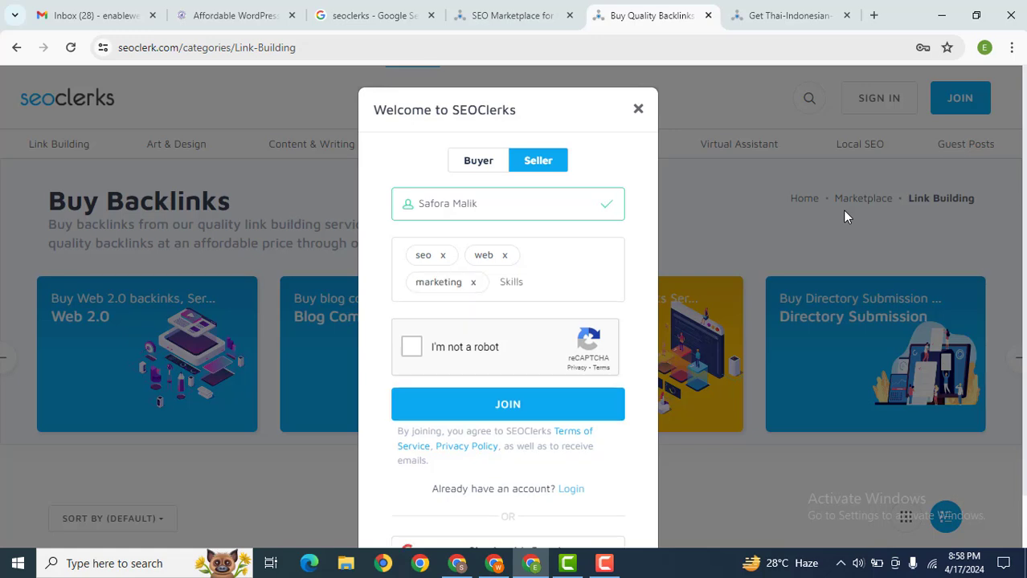
left_click(412, 347)
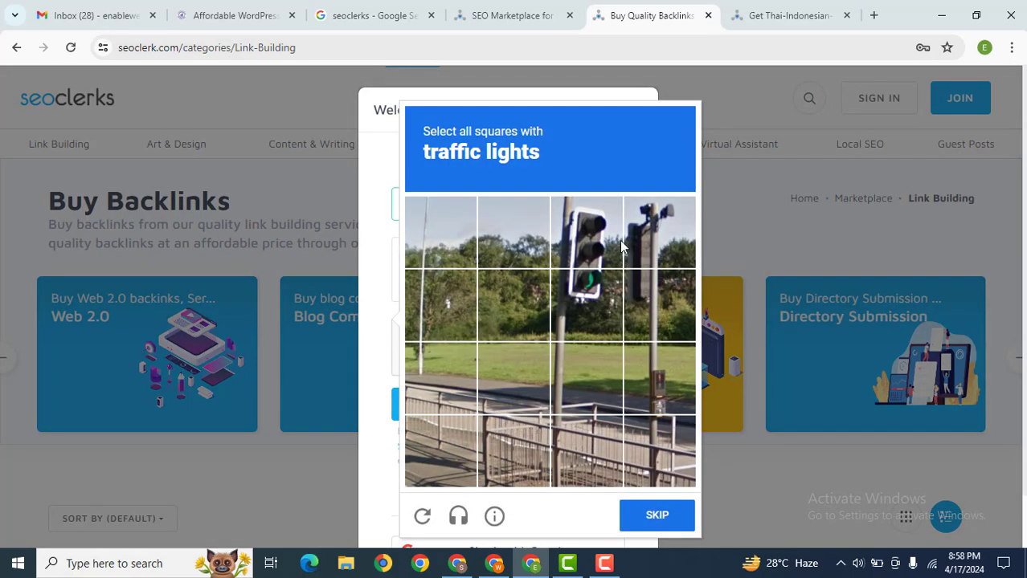
Step: Select the traffic-light tiles, verify the reCAPTCHA, and join to create the seller account
left_click(620, 245)
left_click(589, 297)
left_click(617, 257)
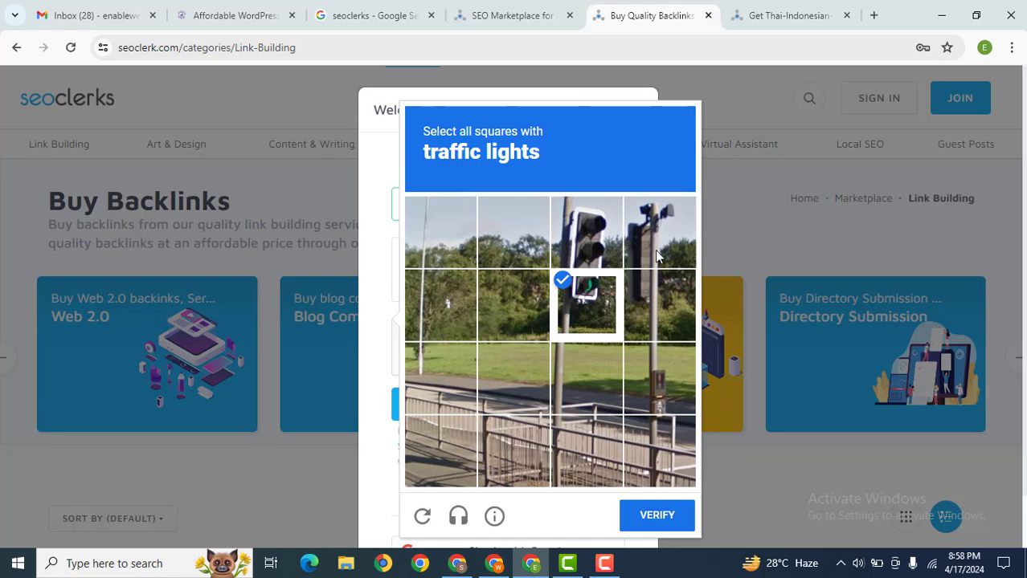
left_click(656, 249)
left_click(587, 235)
left_click(659, 305)
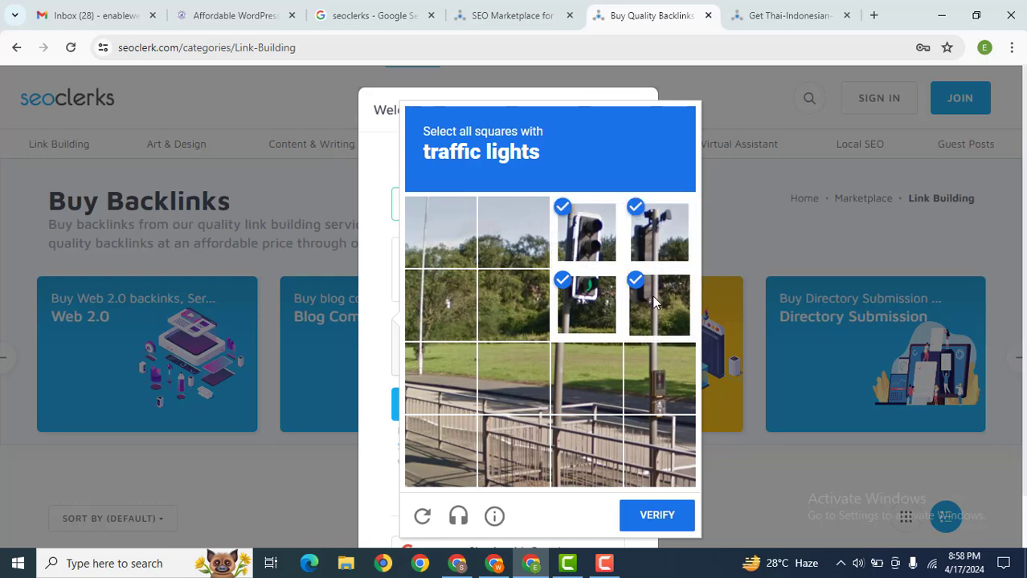
left_click(677, 518)
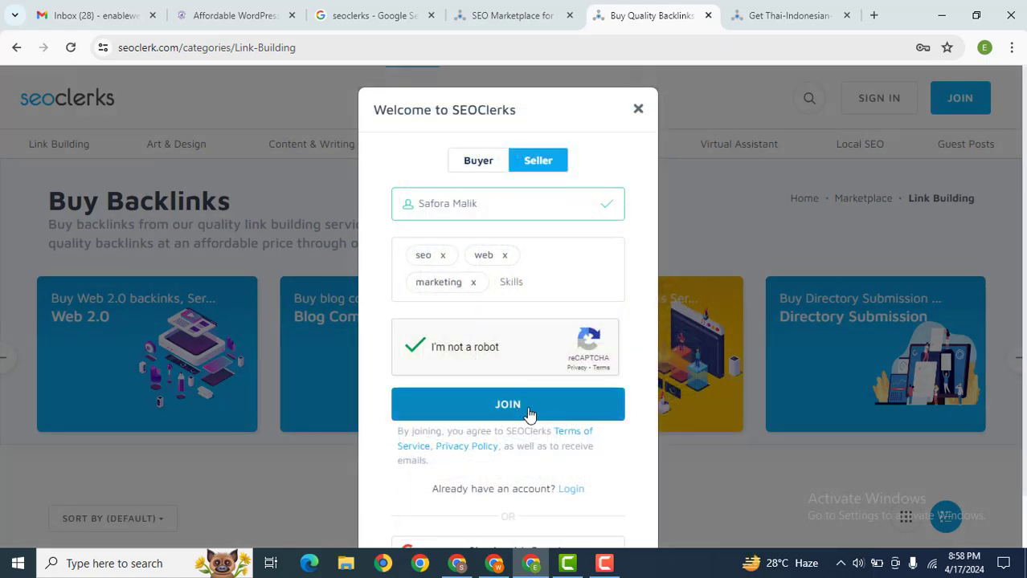
left_click(529, 411)
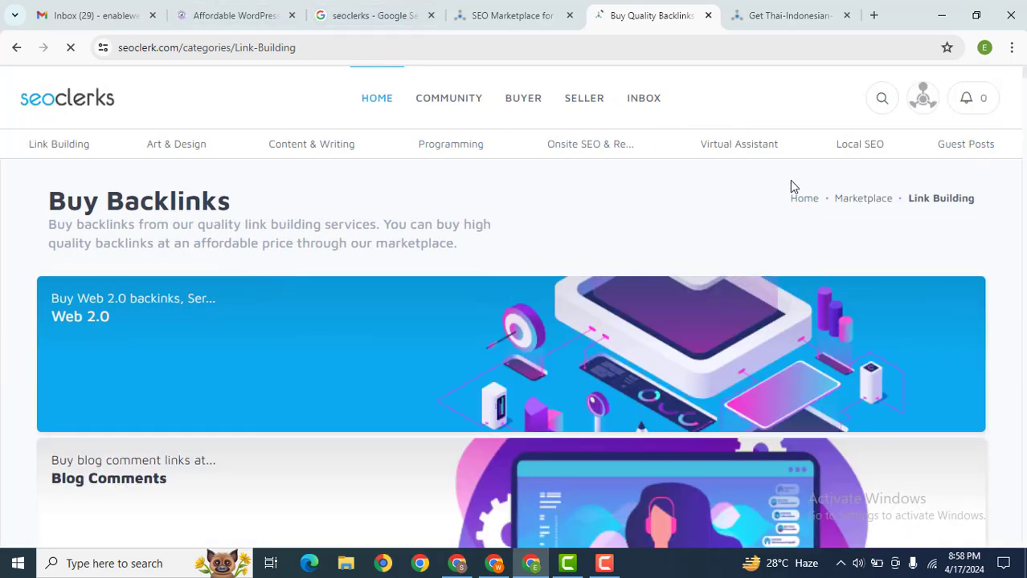
Step: Open the Welcome to SEOClerks email in Gmail and follow its link to confirm the e-mail address
left_click(95, 16)
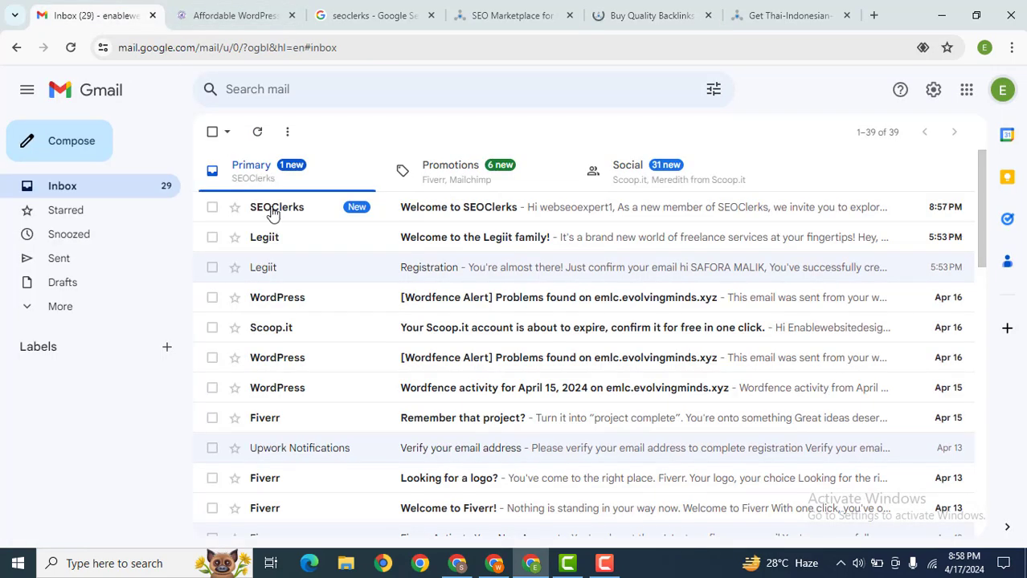
left_click(443, 207)
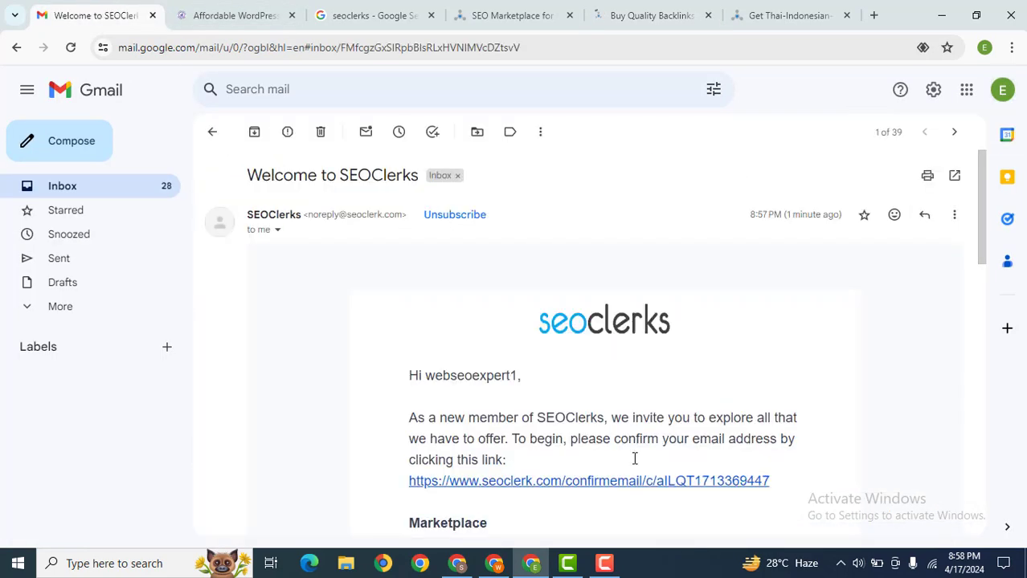
left_click(569, 481)
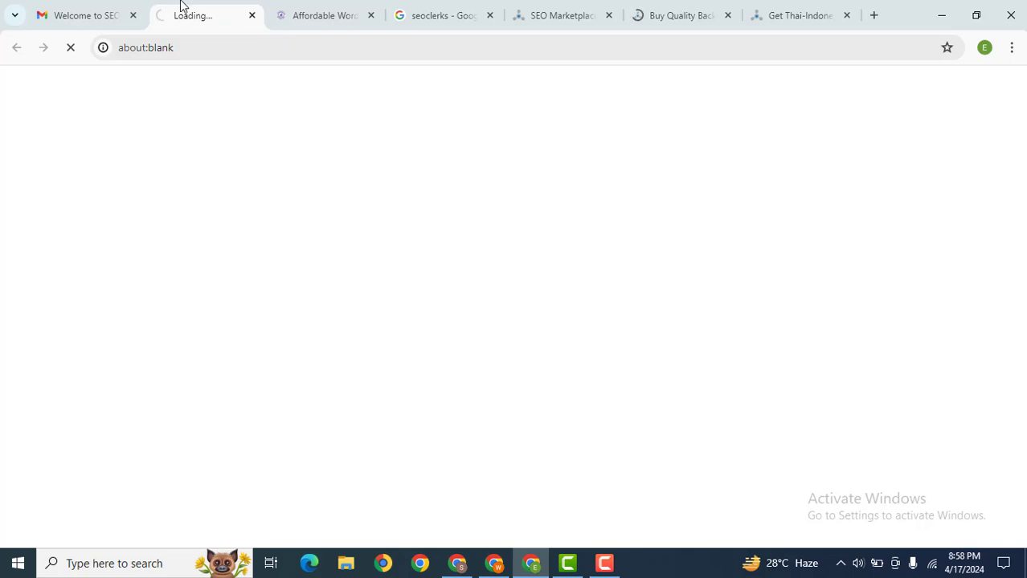
left_click(87, 11)
left_click(94, 191)
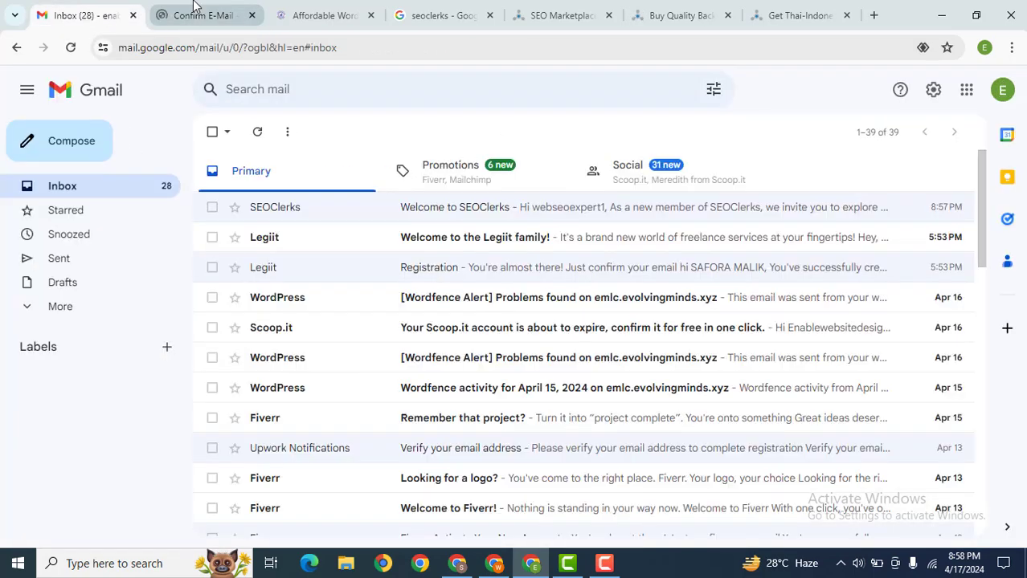
left_click(195, 9)
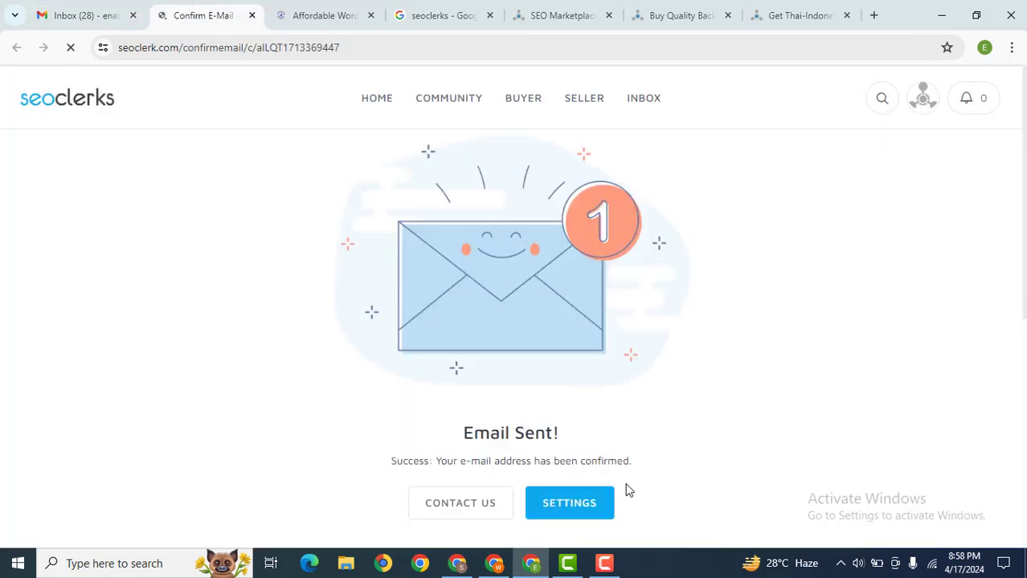
Step: Go from the avatar menu to the profile page and open Your Settings
scroll(779, 400, "down", 3)
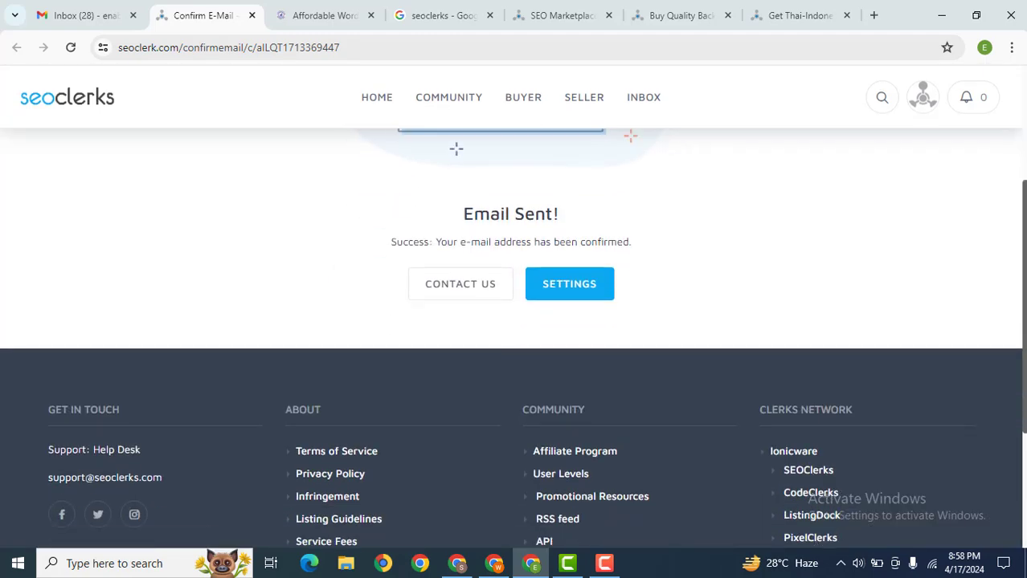
scroll(1010, 277, "up", 3)
mouse_move(929, 90)
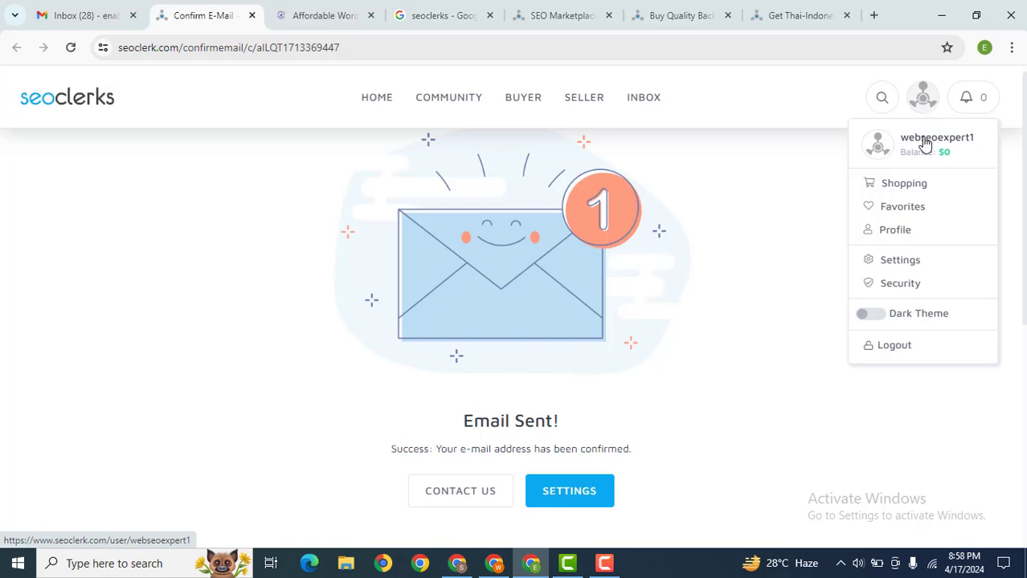
left_click(902, 232)
mouse_move(970, 116)
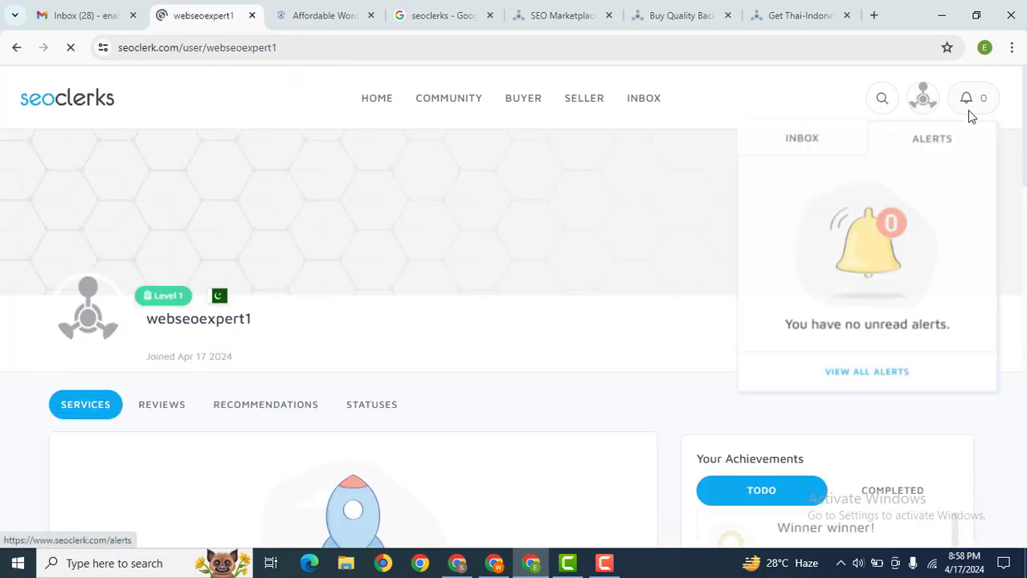
left_click_drag(1024, 131, 1025, 165)
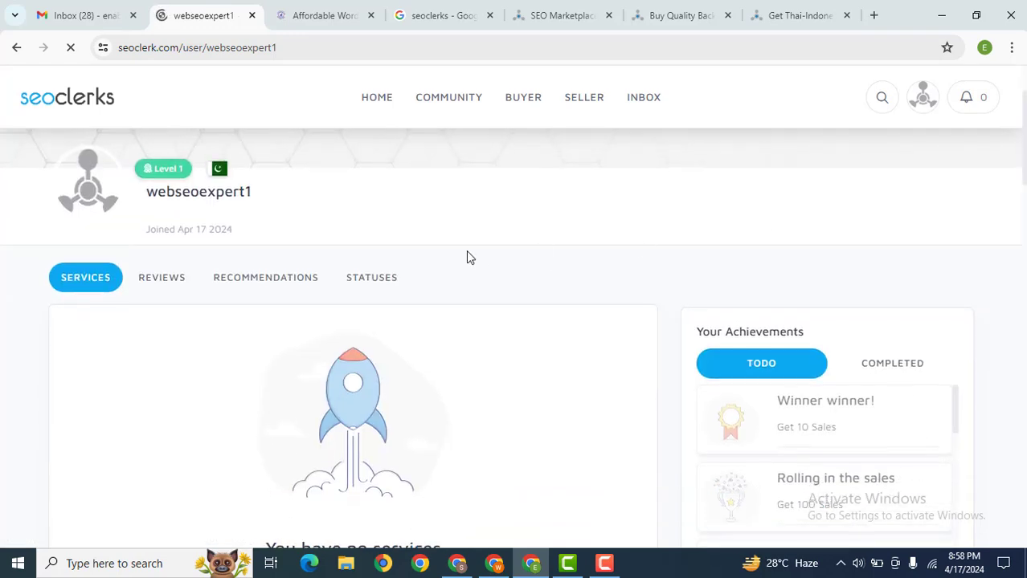
mouse_move(81, 186)
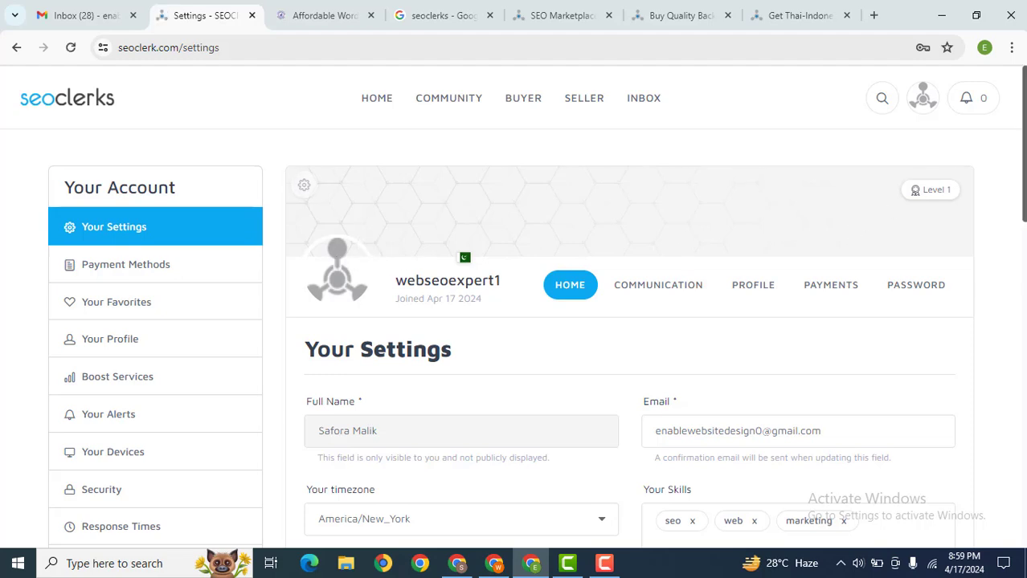
Step: Look through the payment methods settings page
scroll(1024, 210, "down", 1)
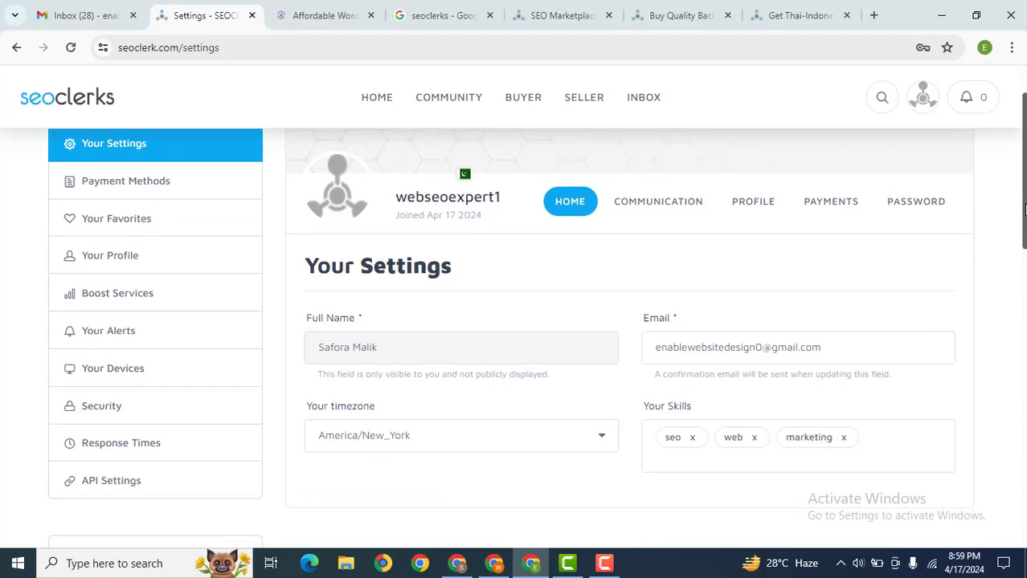
left_click(164, 183)
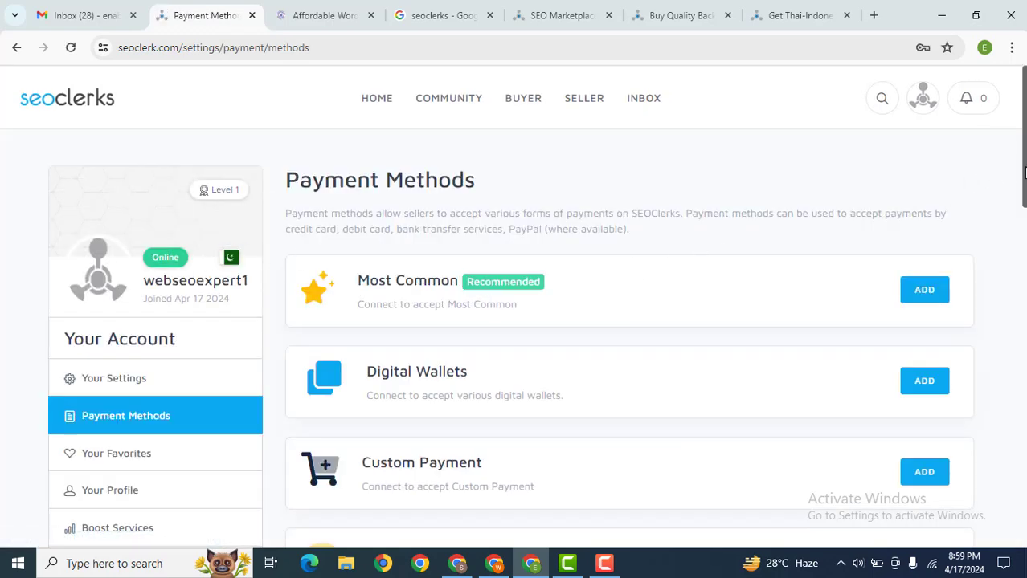
scroll(1024, 173, "down", 5)
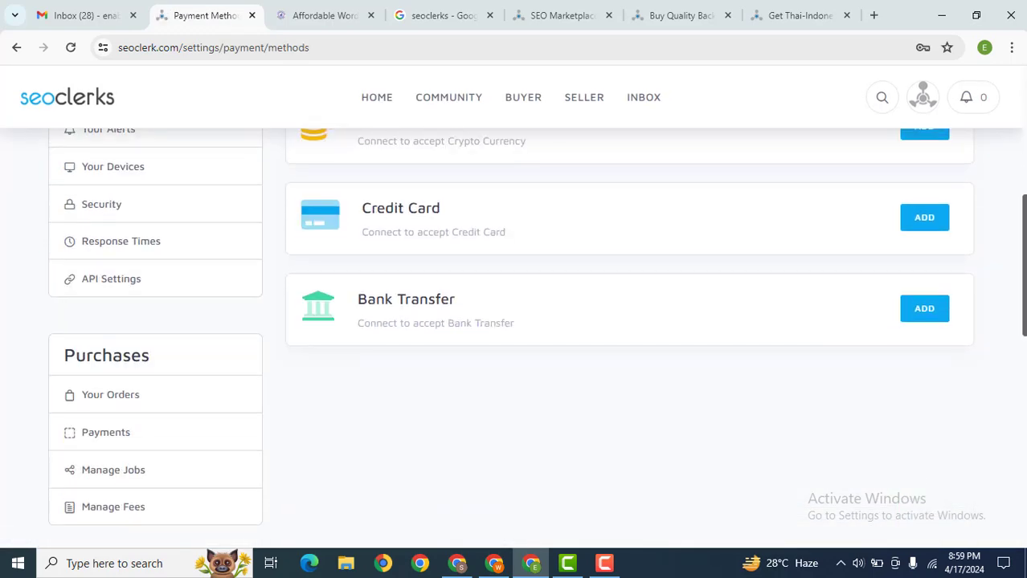
left_click_drag(1024, 301, 1024, 294)
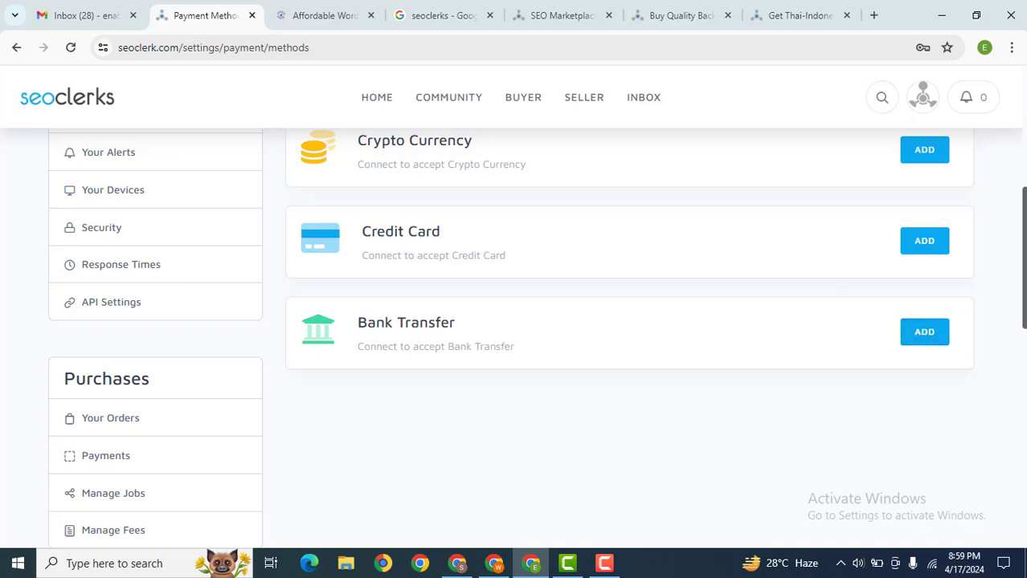
scroll(1014, 257, "up", 4)
scroll(1000, 237, "down", 1)
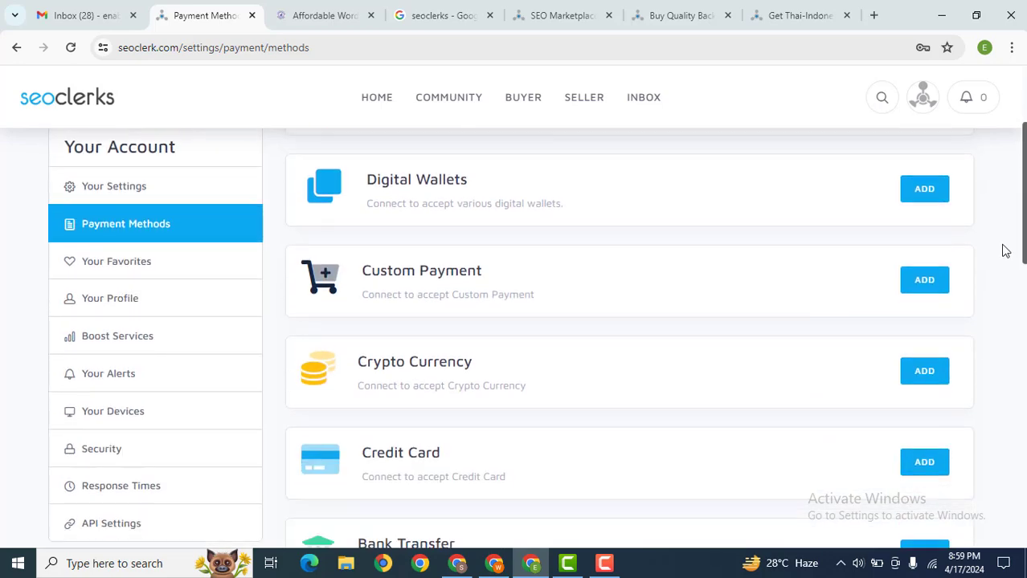
scroll(1003, 257, "down", 1)
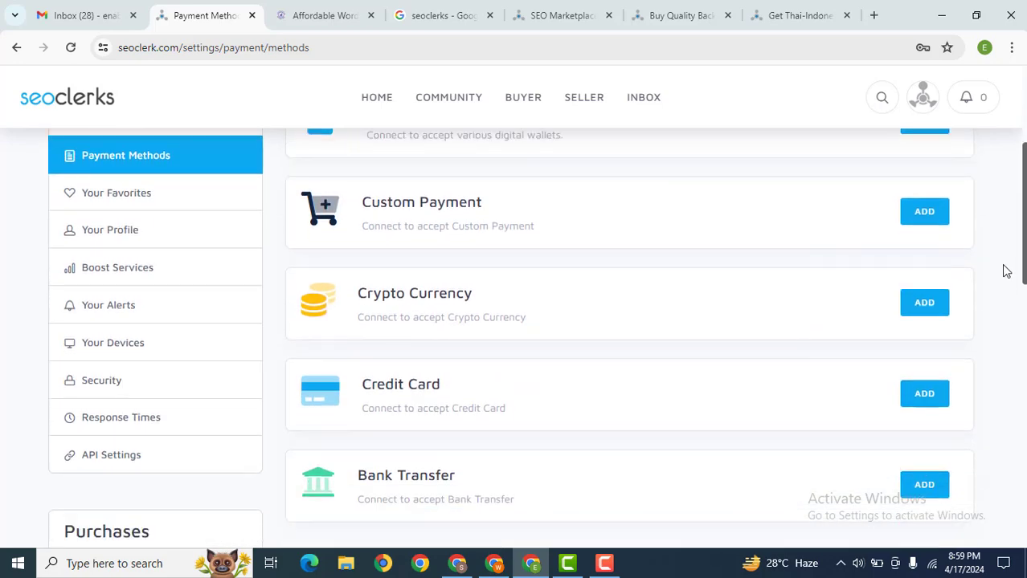
Step: Review your own profile: Level 1, joined Apr 17 2024, no services or recommendations
left_click(108, 233)
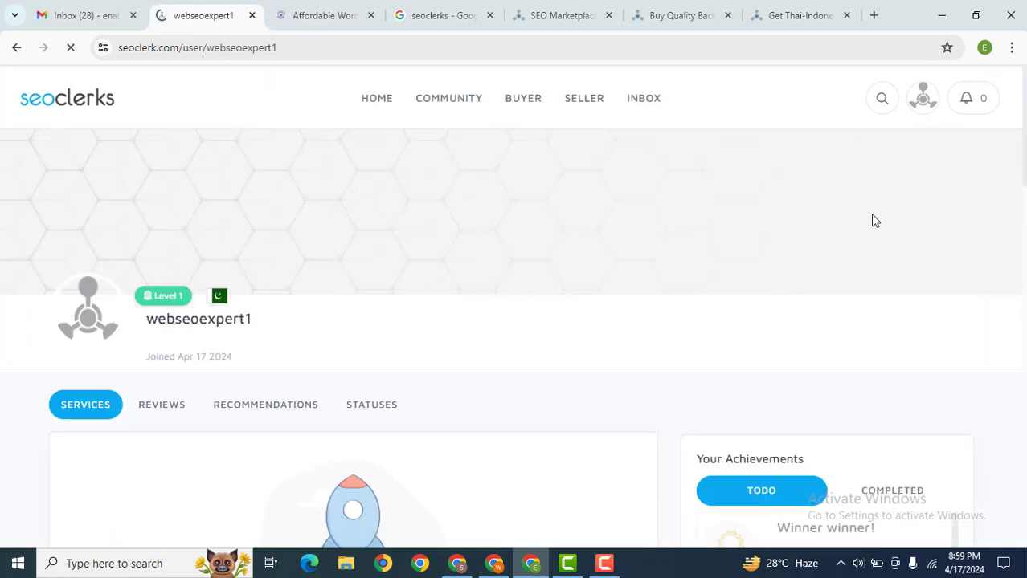
scroll(1019, 201, "down", 4)
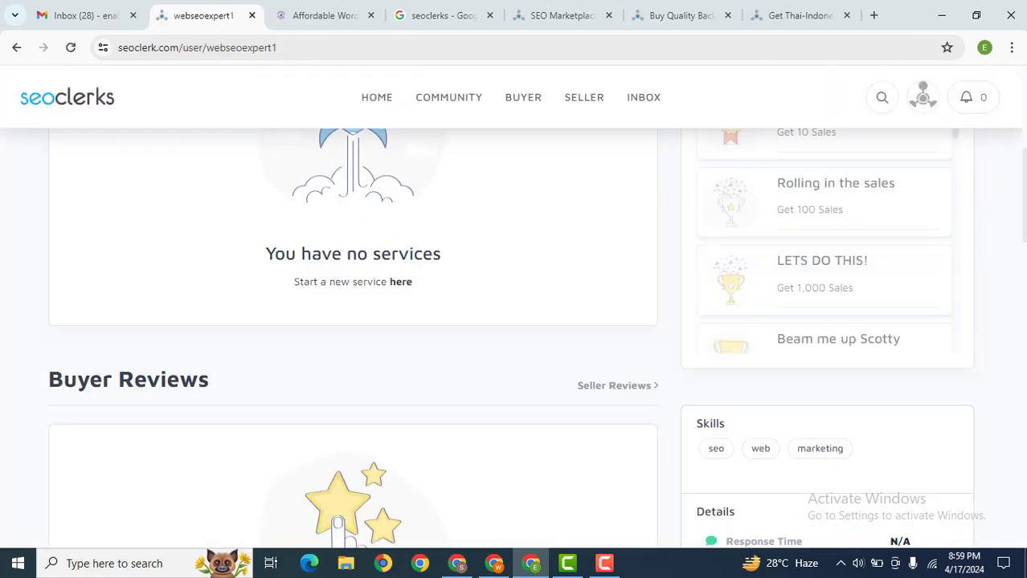
scroll(1005, 168, "up", 3)
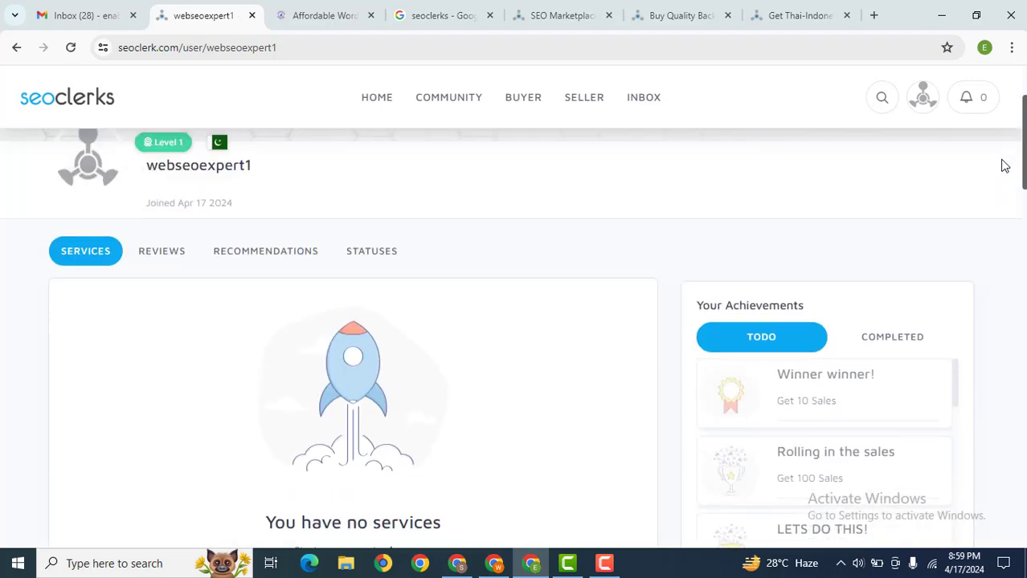
scroll(1003, 177, "down", 1)
scroll(1002, 183, "down", 8)
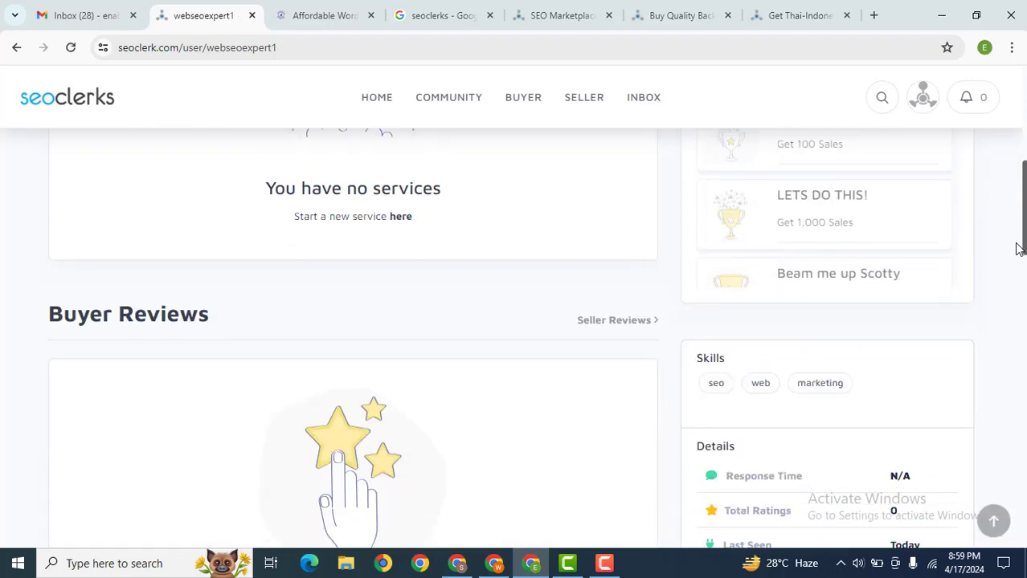
scroll(511, 339, "down", 6)
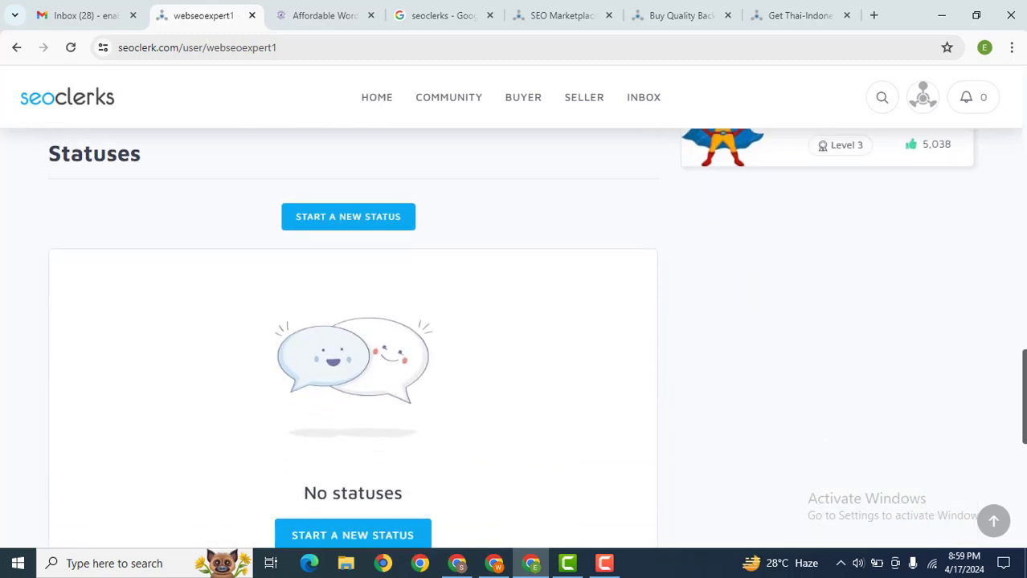
scroll(1008, 202, "up", 15)
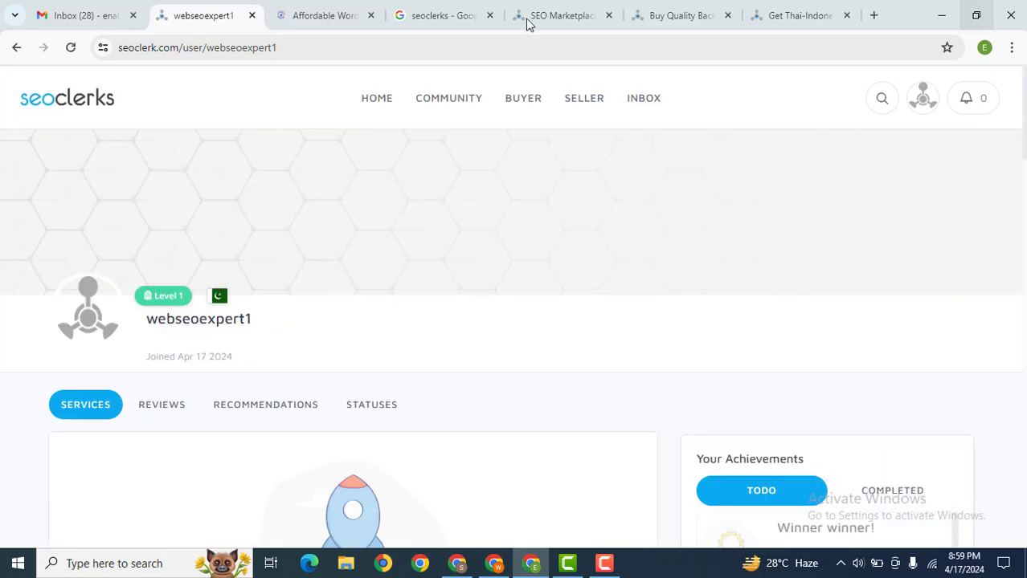
Step: Go back to the marketplace home, expand the Jobs category and browse featured listings
left_click(370, 114)
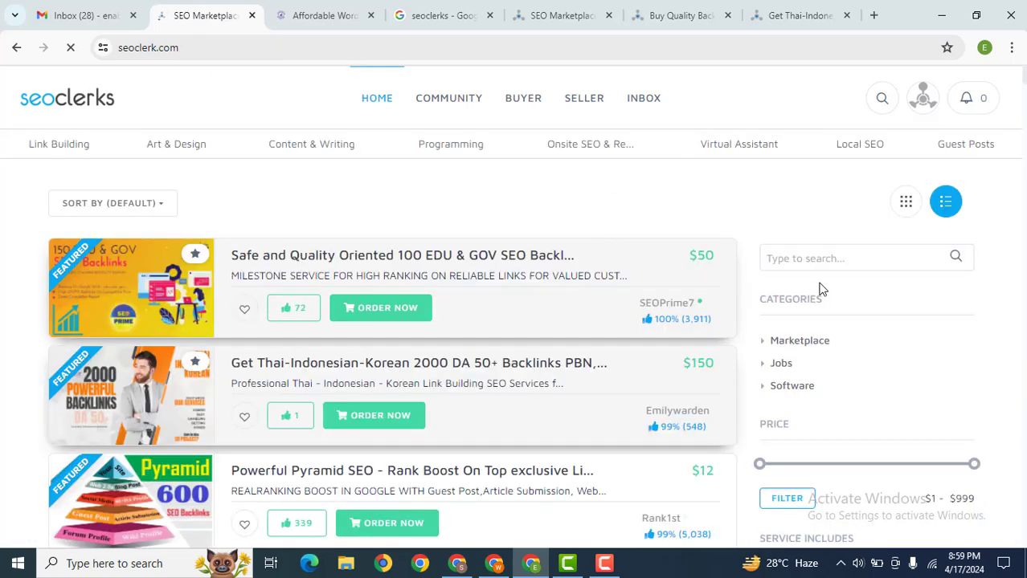
left_click(781, 366)
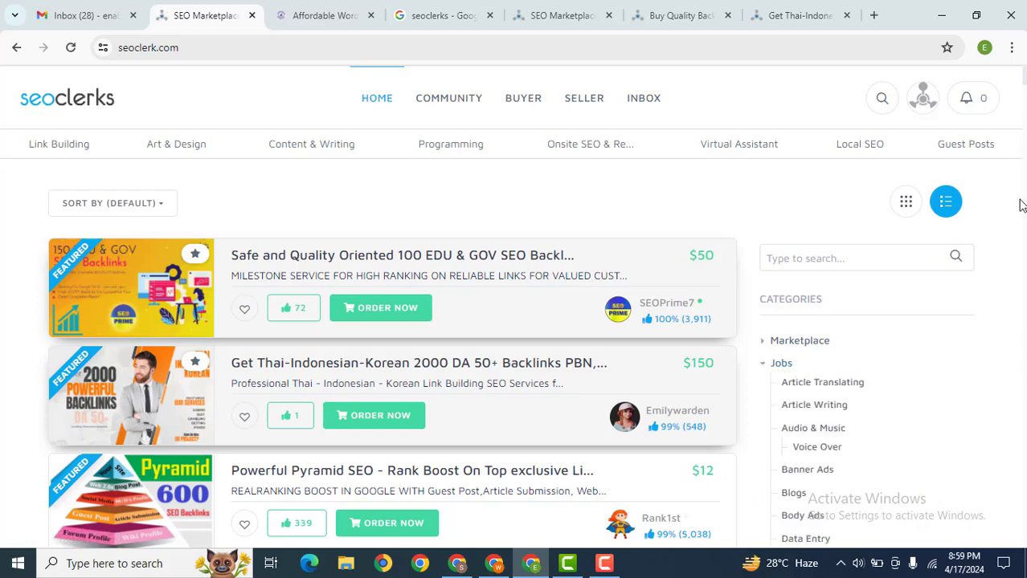
scroll(985, 252, "down", 20)
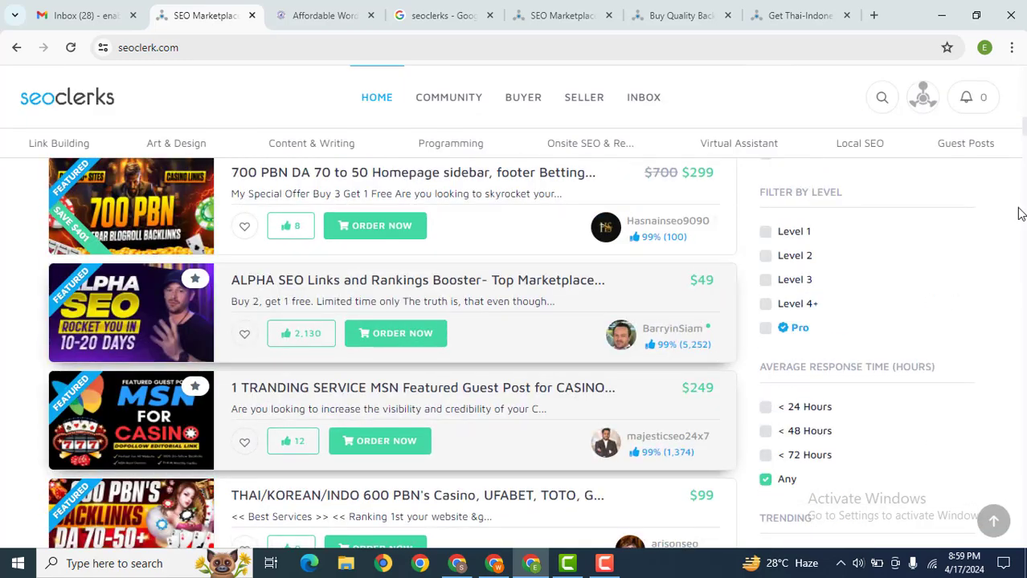
scroll(1020, 120, "down", 5)
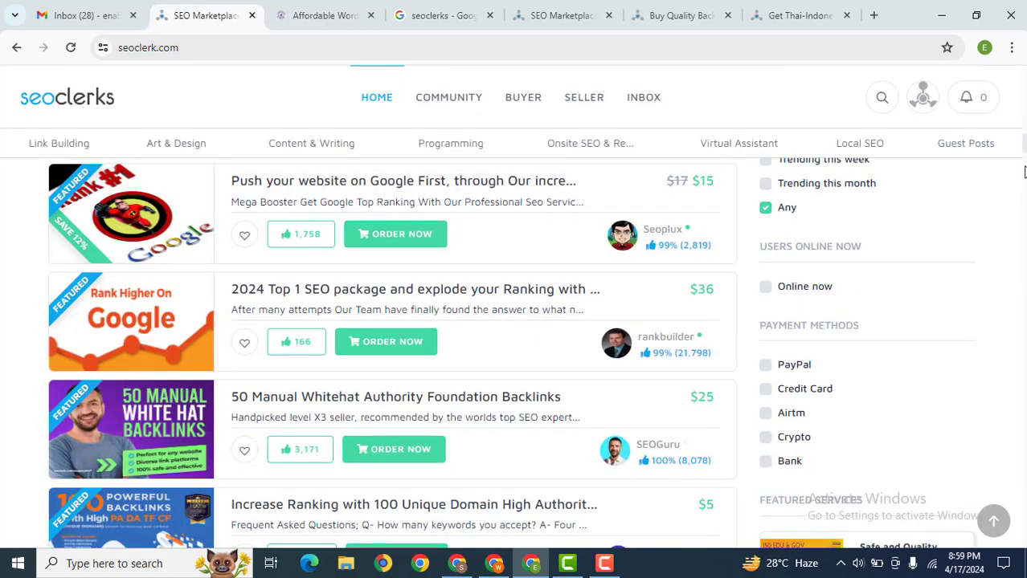
Step: Start a new service listing via Seller > Sell > Sell a Service
mouse_move(577, 106)
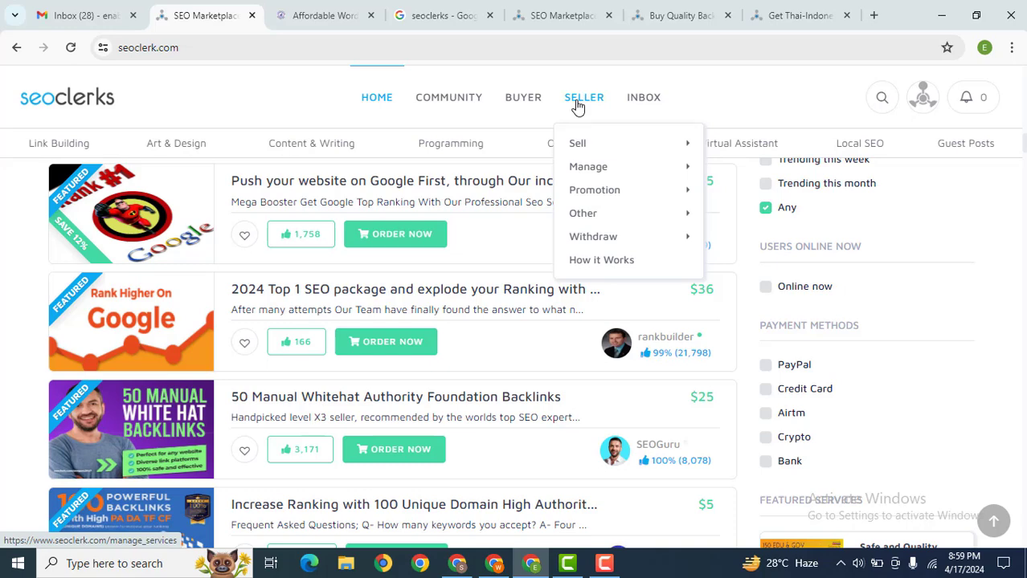
mouse_move(584, 142)
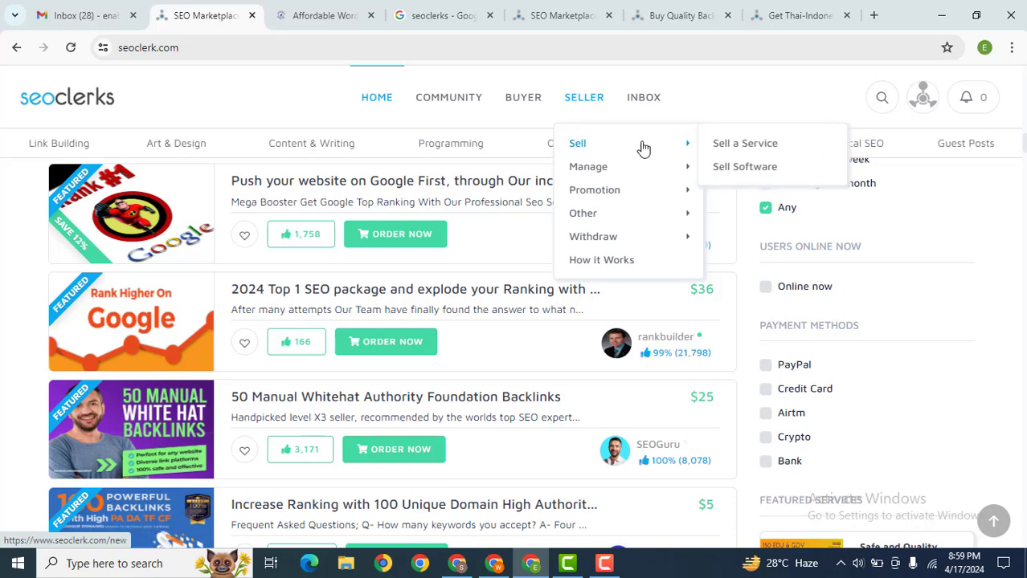
left_click(735, 145)
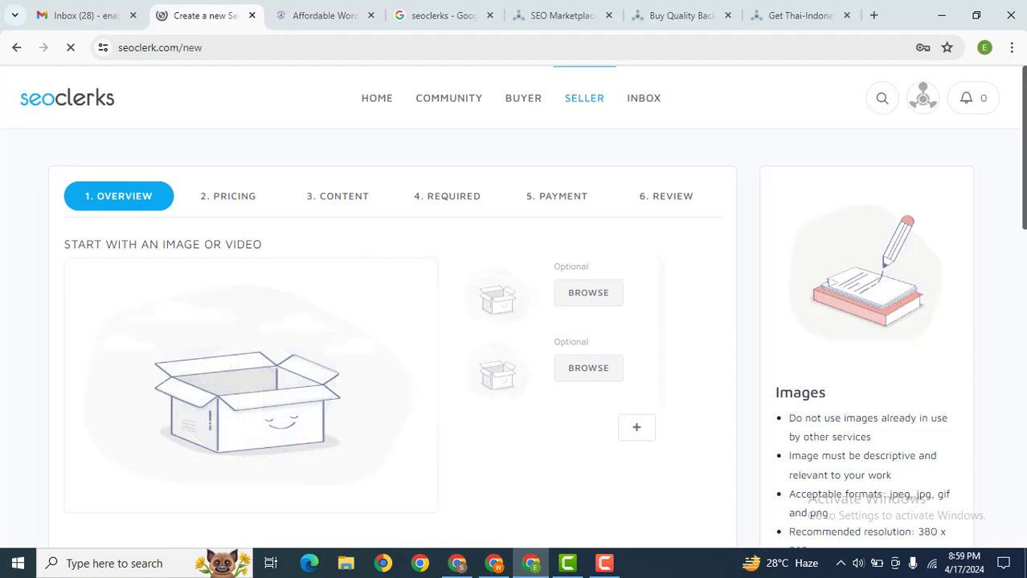
left_click_drag(1024, 209, 1025, 271)
scroll(1024, 270, "down", 1)
scroll(1013, 265, "up", 4)
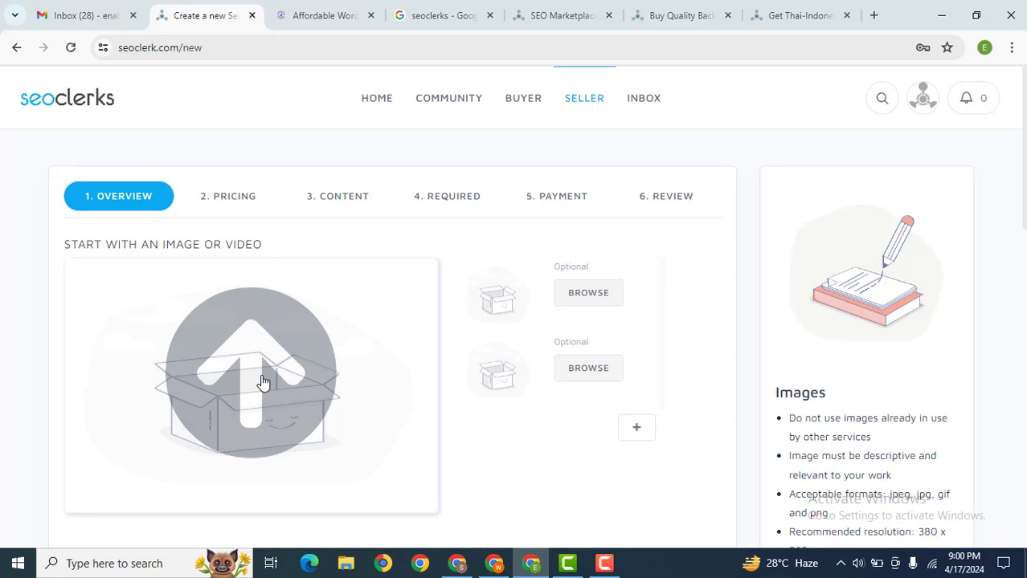
Step: Upload image 1 from Local Disk (D:) > Shopify as the service's main image
left_click(202, 337)
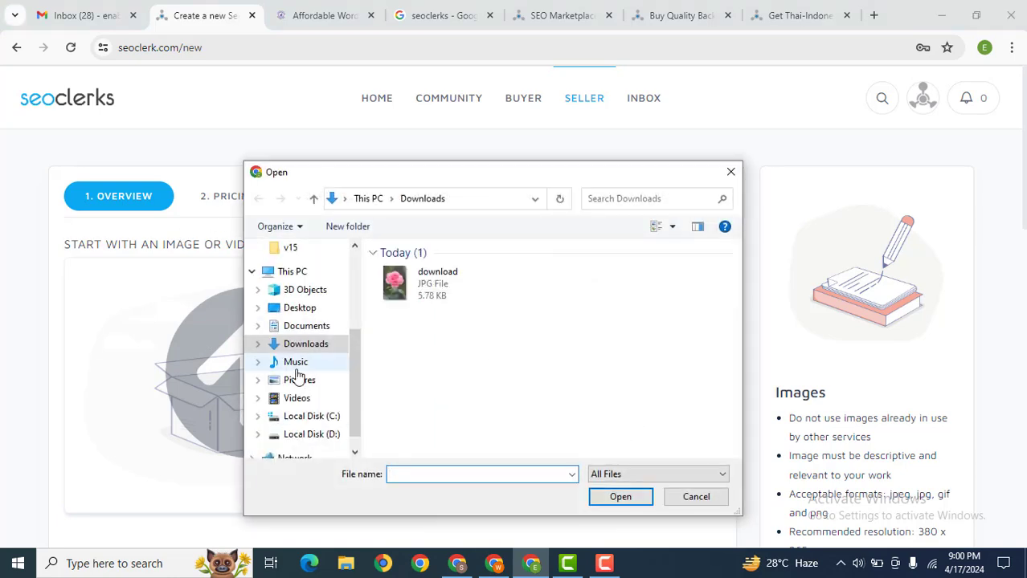
left_click(311, 434)
key("s")
key("s")
key("s")
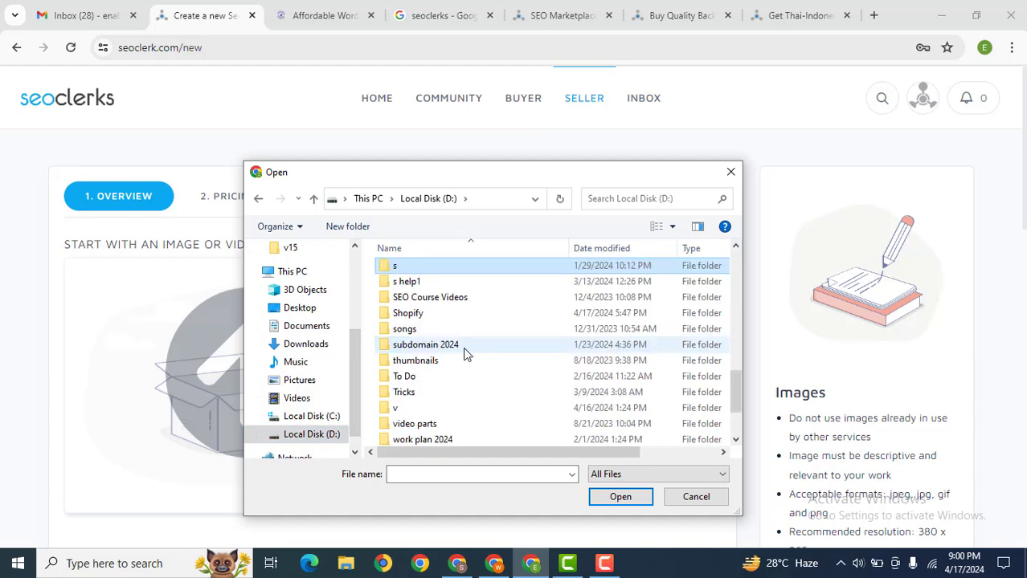
key("s")
key("Return")
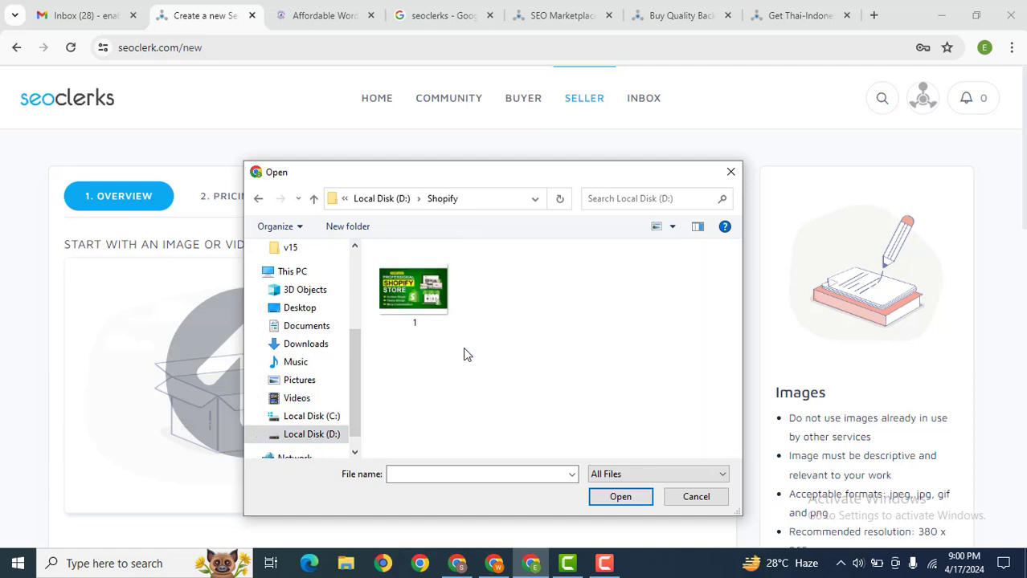
key("Down")
key("Return")
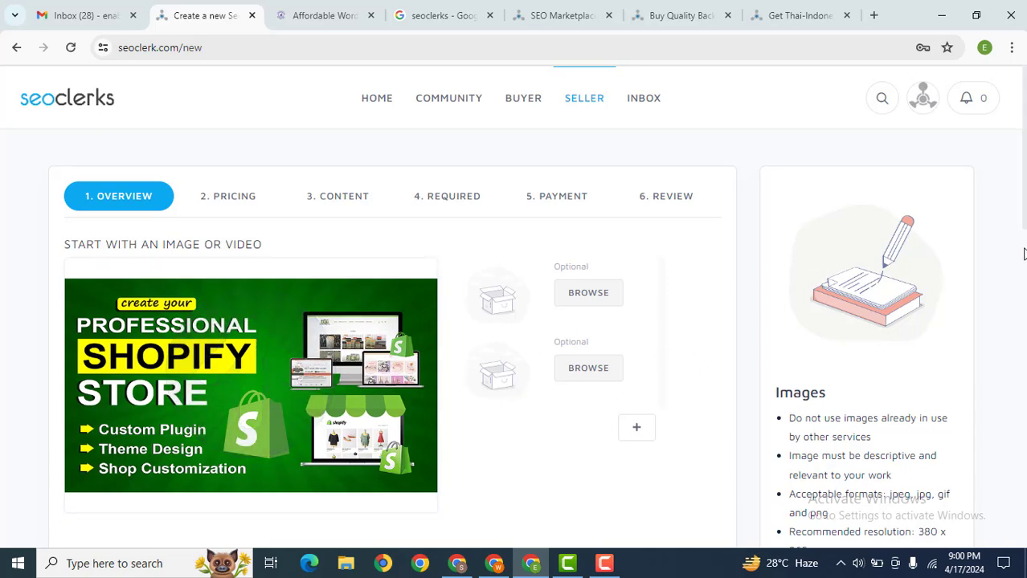
Step: Enter 'I will Create Shopify Store Website' as the service title
scroll(514, 321, "down", 2)
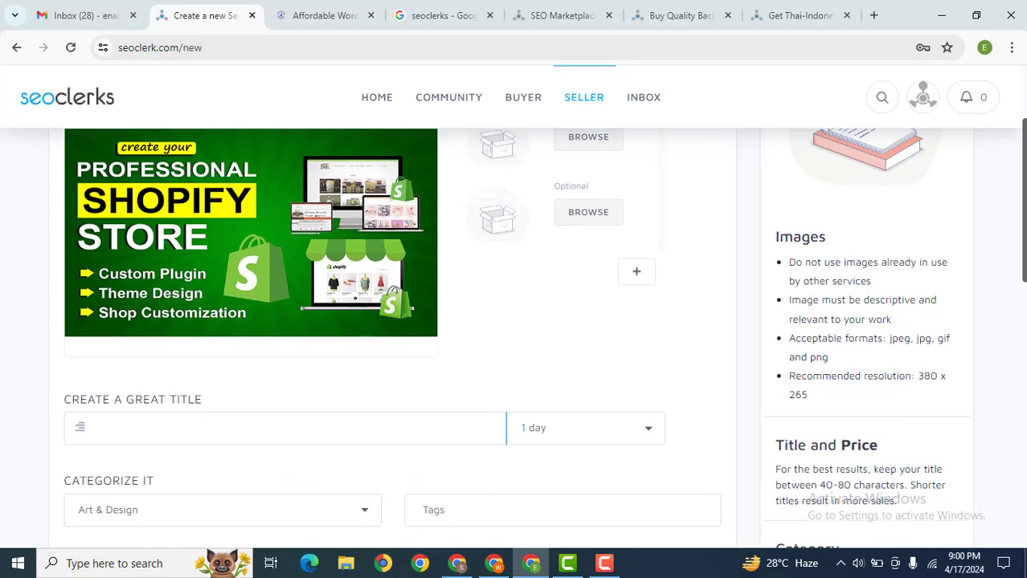
scroll(83, 323, "down", 1)
left_click(121, 332)
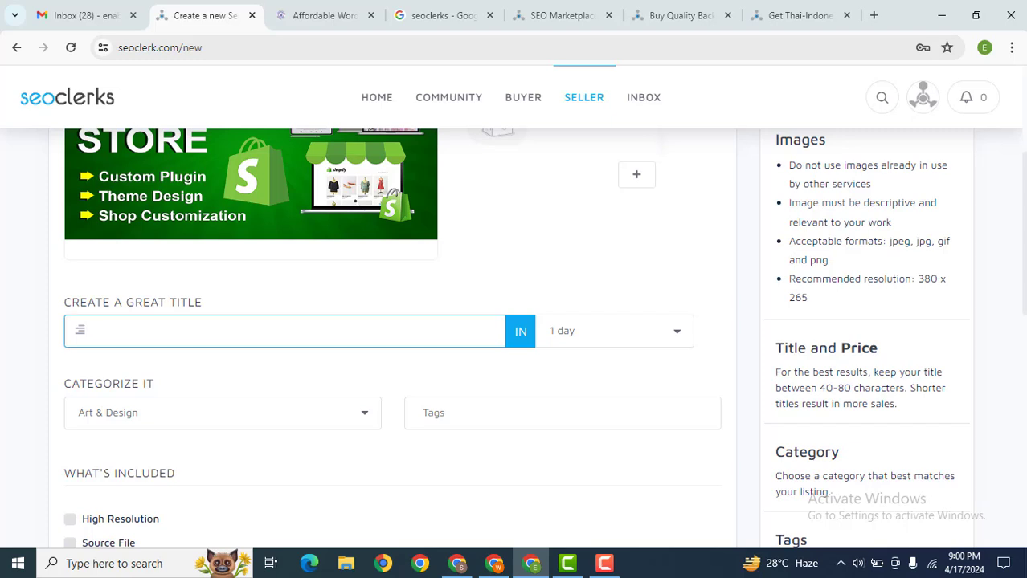
key("Caps_Lock")
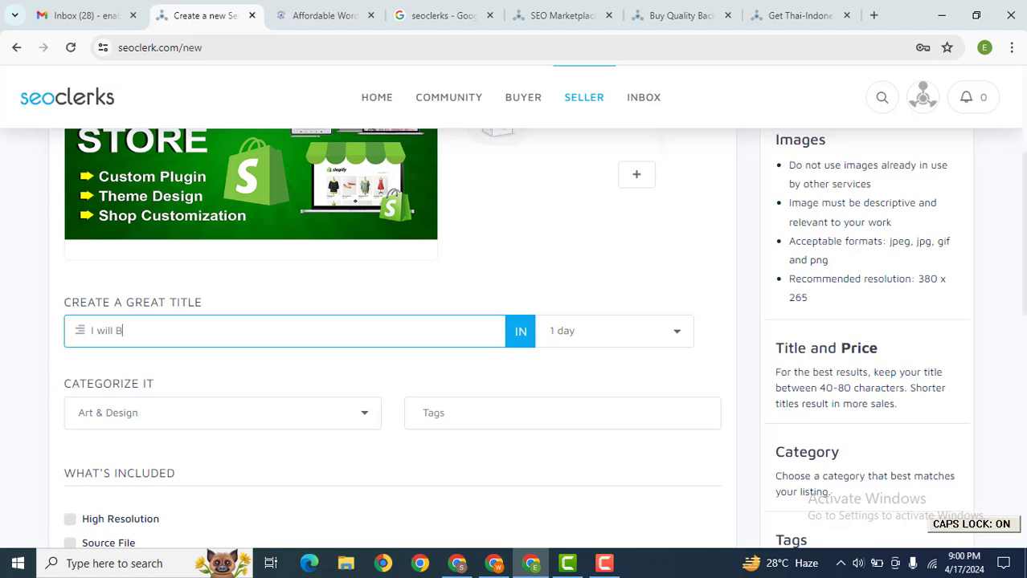
type("C")
key("Caps_Lock")
type("reate S")
key("Caps_Lock")
type("hopify")
key("Caps_Lock")
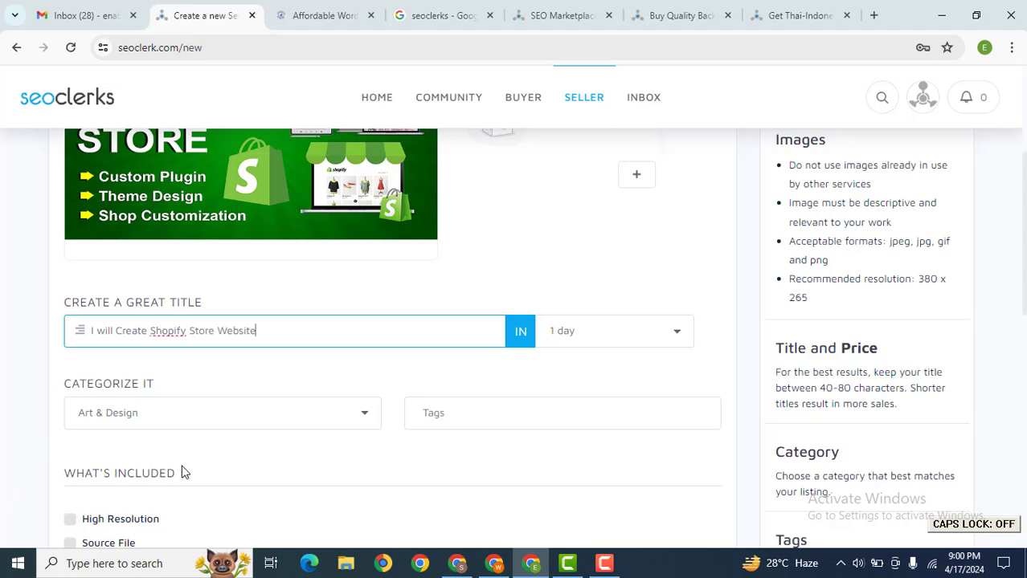
left_click(584, 386)
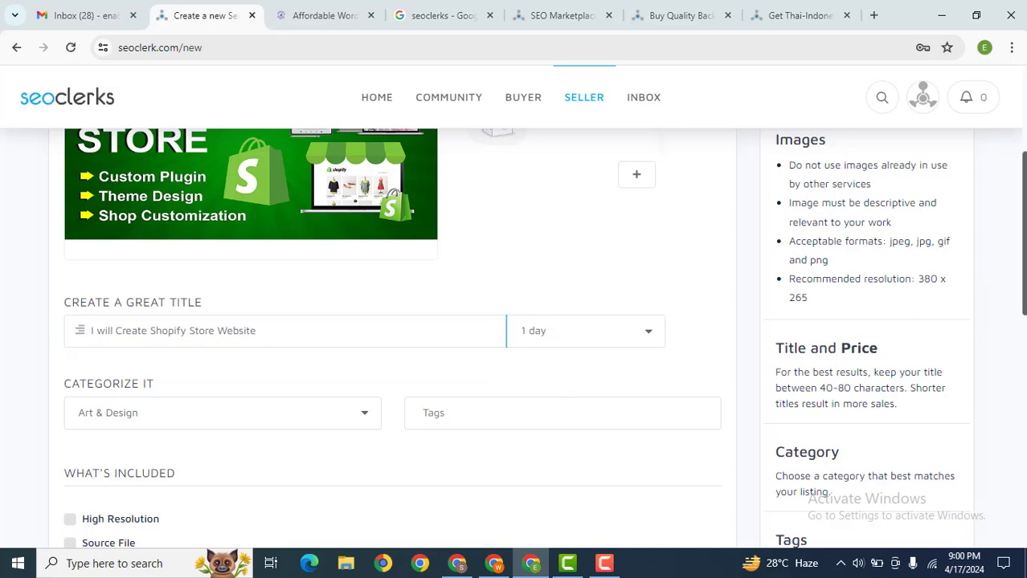
scroll(80, 393, "down", 1)
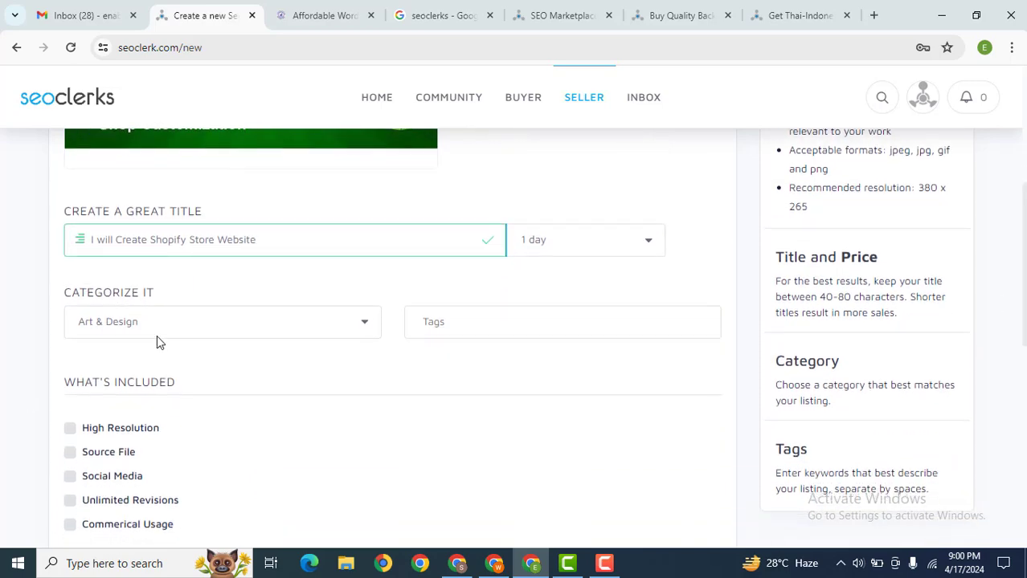
Step: Set the listing category to Wordpress
left_click(157, 335)
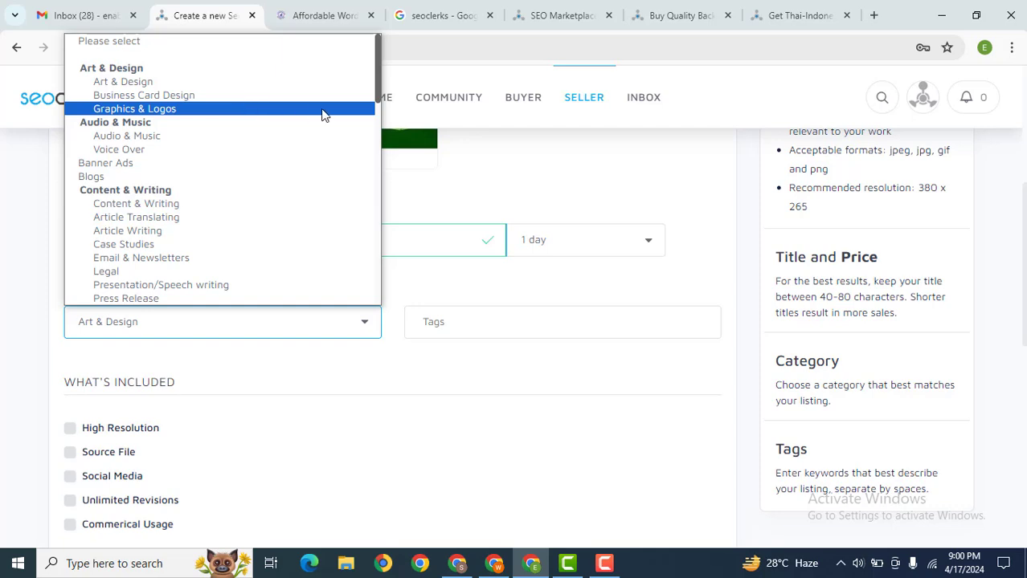
mouse_move(385, 98)
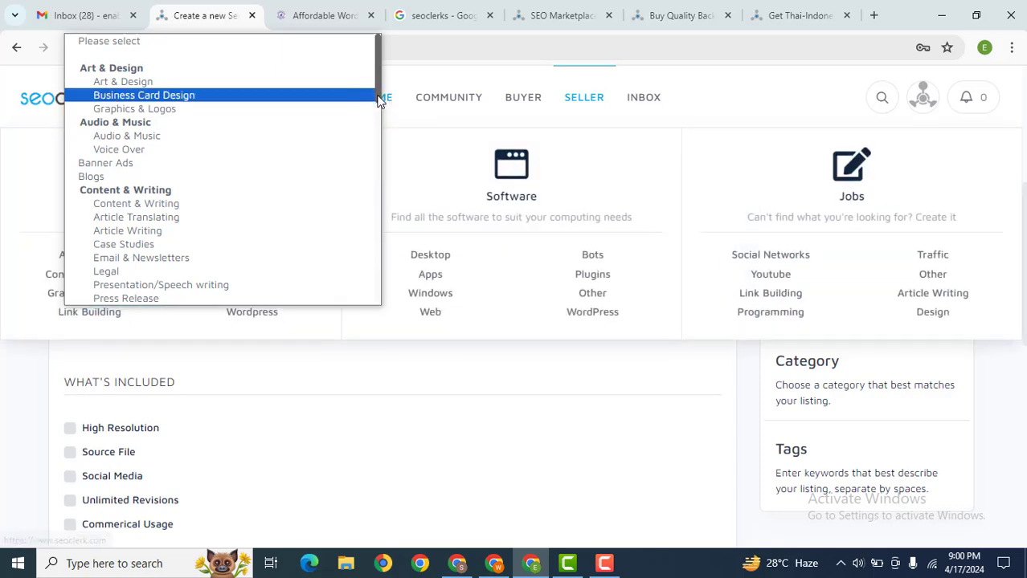
left_click_drag(384, 98, 394, 257)
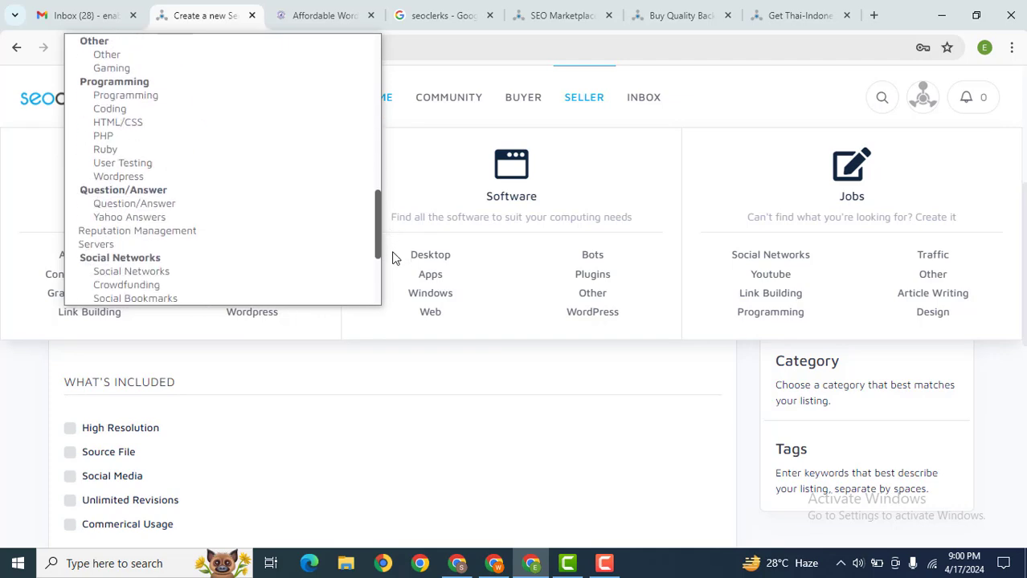
left_click(161, 176)
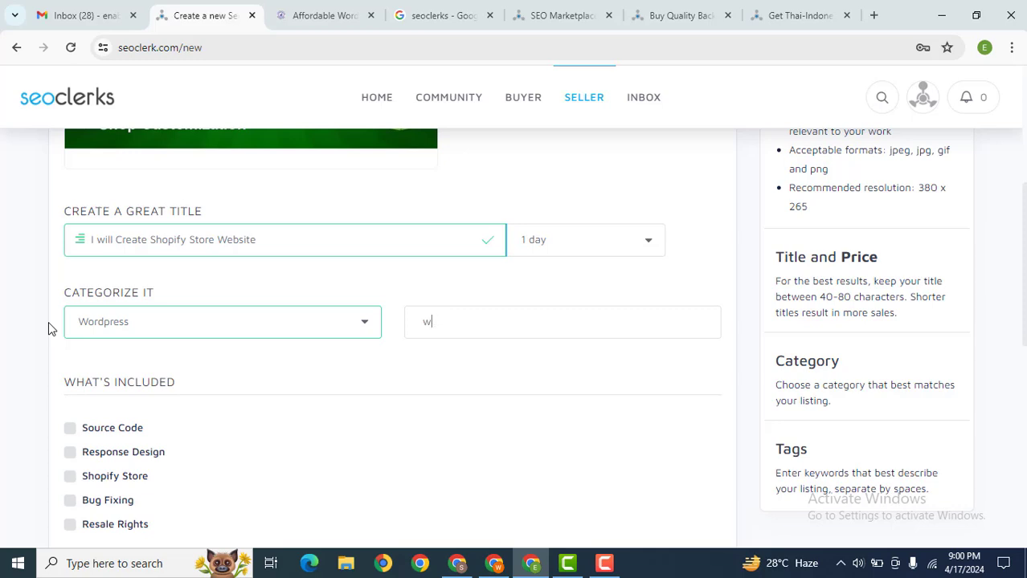
Step: Add the tags shopify, website, store and design
key("BackSpace")
type("shopif")
type("y s")
key("BackSpace")
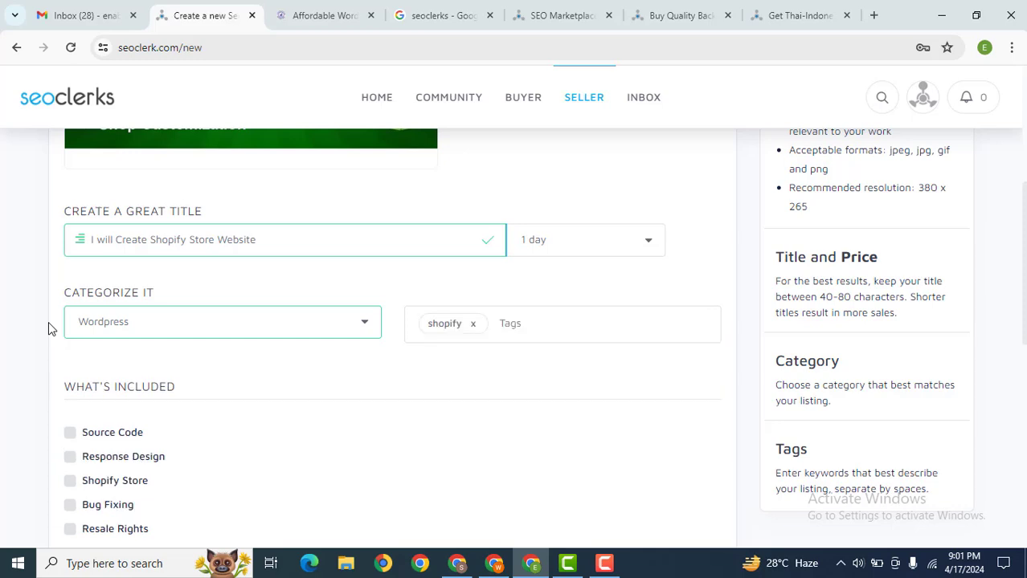
type("website store ")
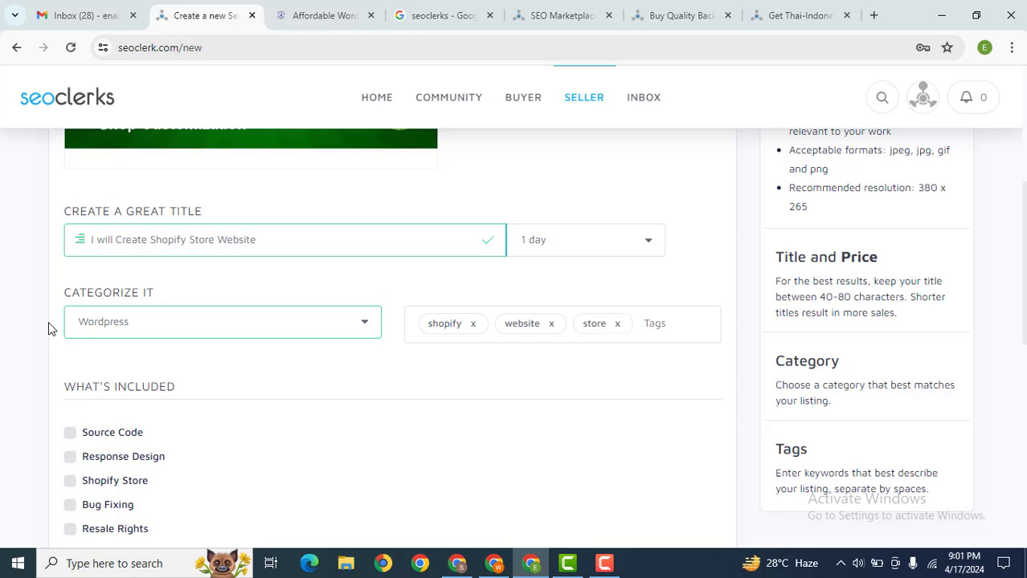
type("design")
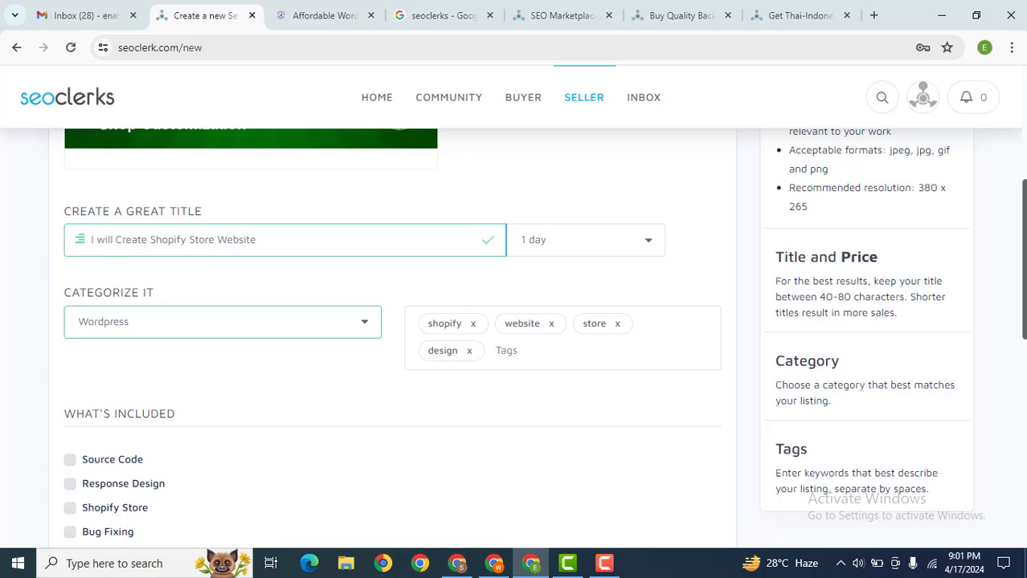
scroll(1022, 253, "down", 3)
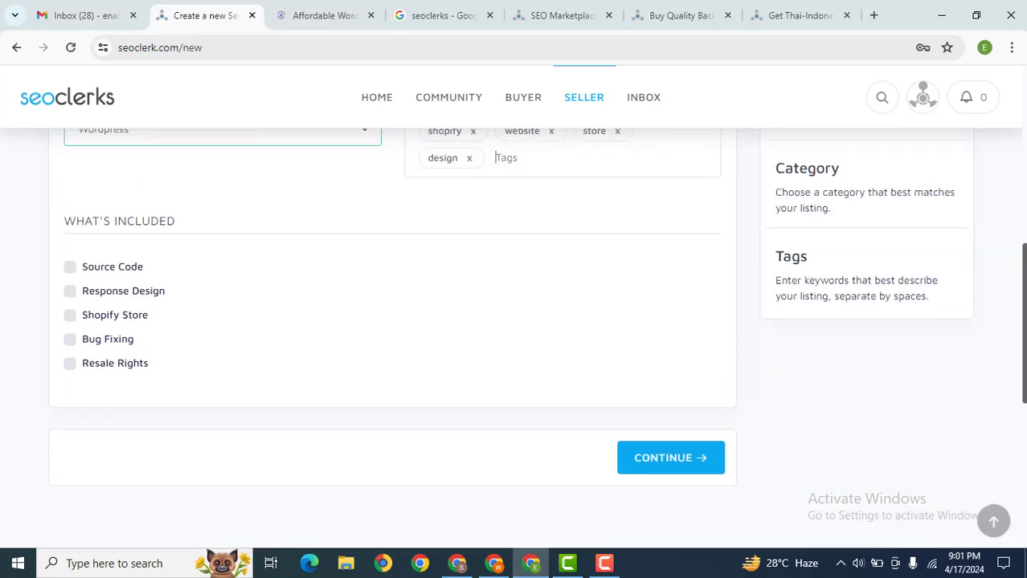
Step: Move the listing form on to the Pricing step
left_click(660, 473)
left_click(657, 473)
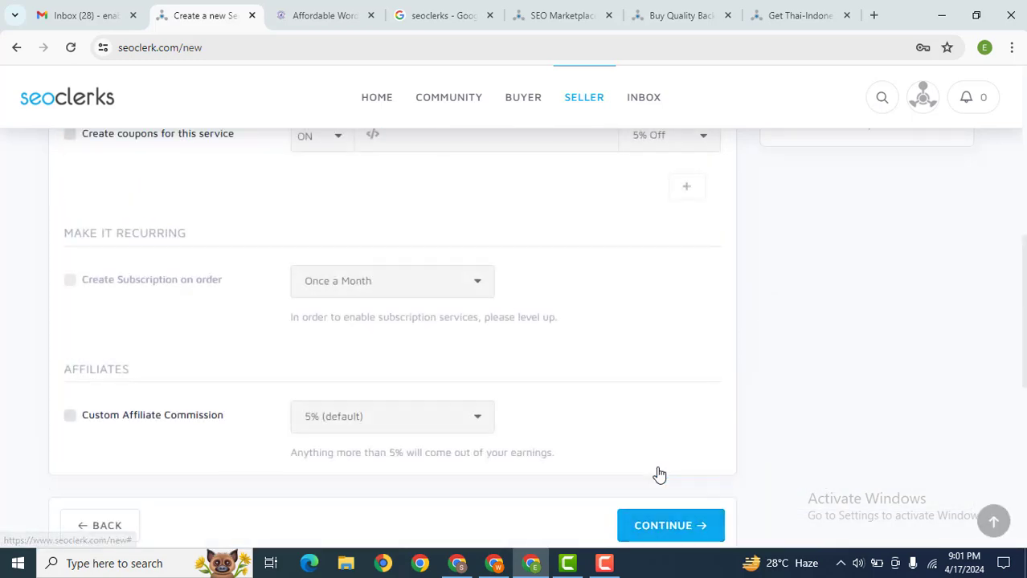
scroll(1001, 245, "up", 5)
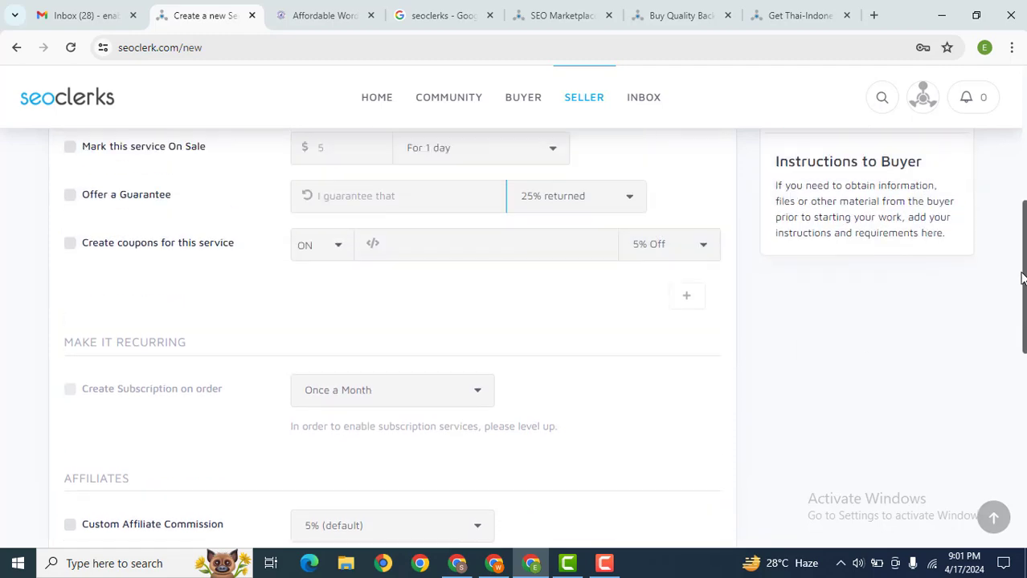
scroll(991, 206, "up", 1)
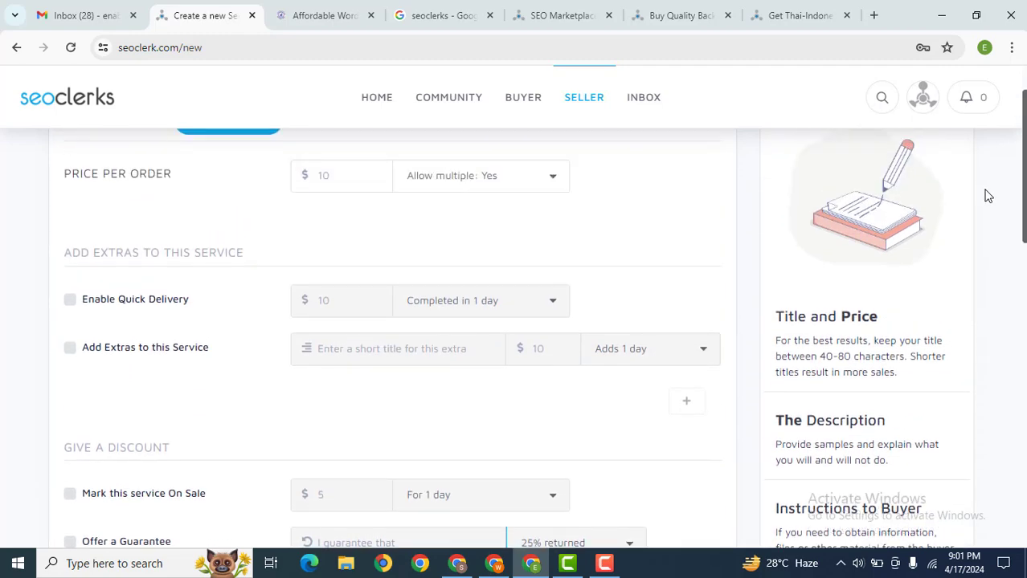
scroll(982, 169, "up", 1)
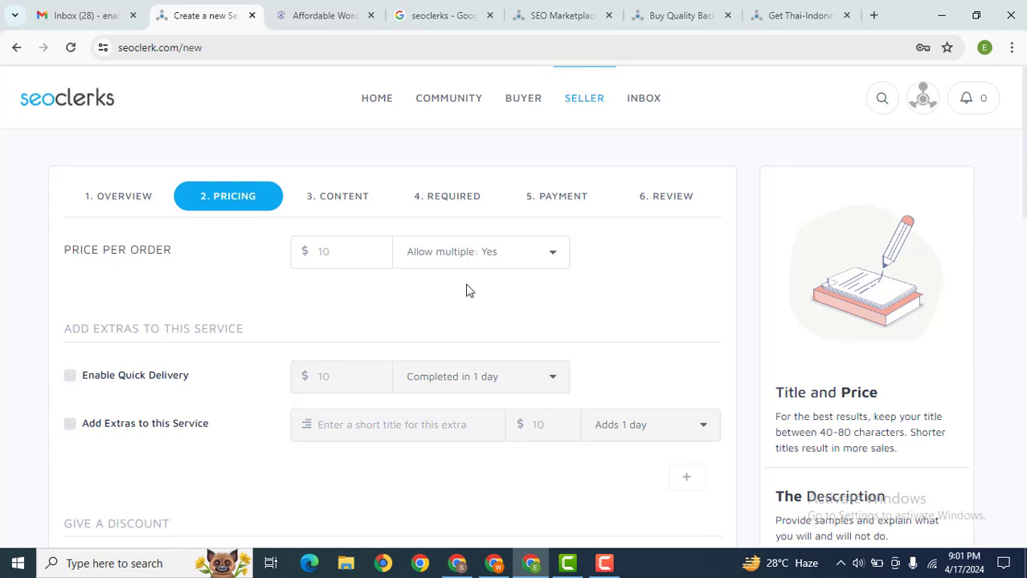
Step: Set the price per order to $50 and keep multiple orders allowed
left_click(345, 245)
type("50")
left_click(611, 265)
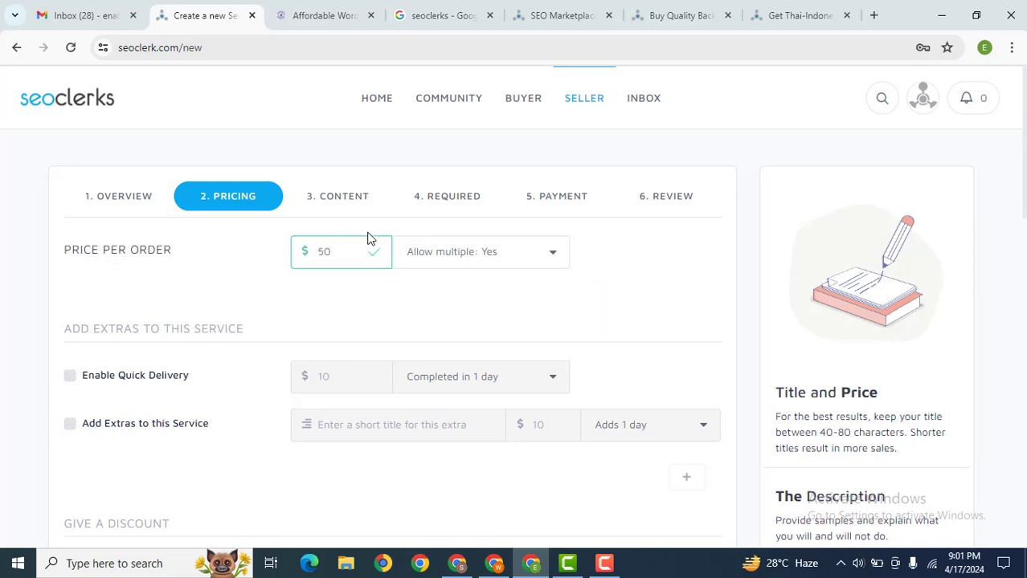
left_click(449, 252)
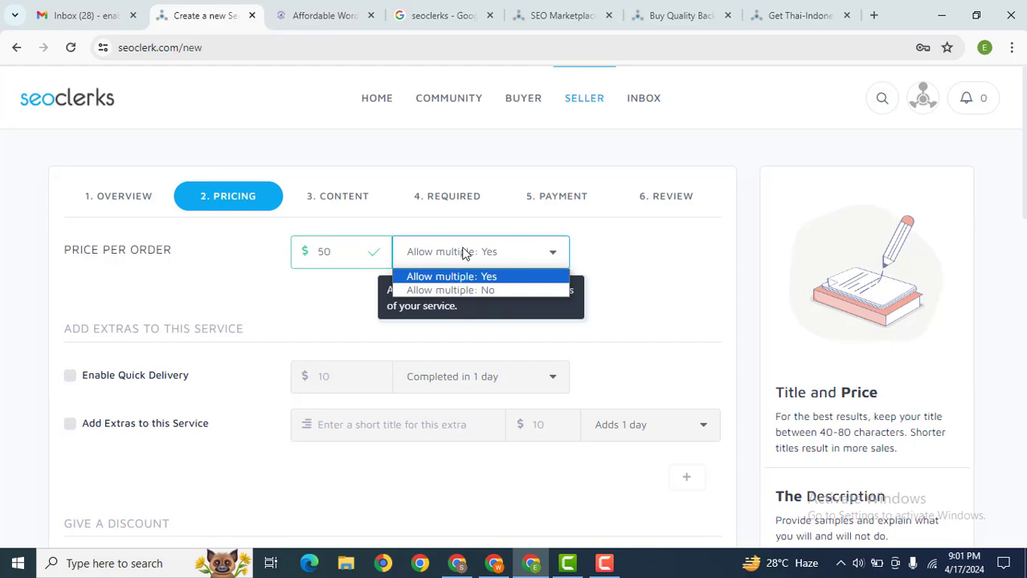
left_click(465, 253)
scroll(1006, 231, "down", 1)
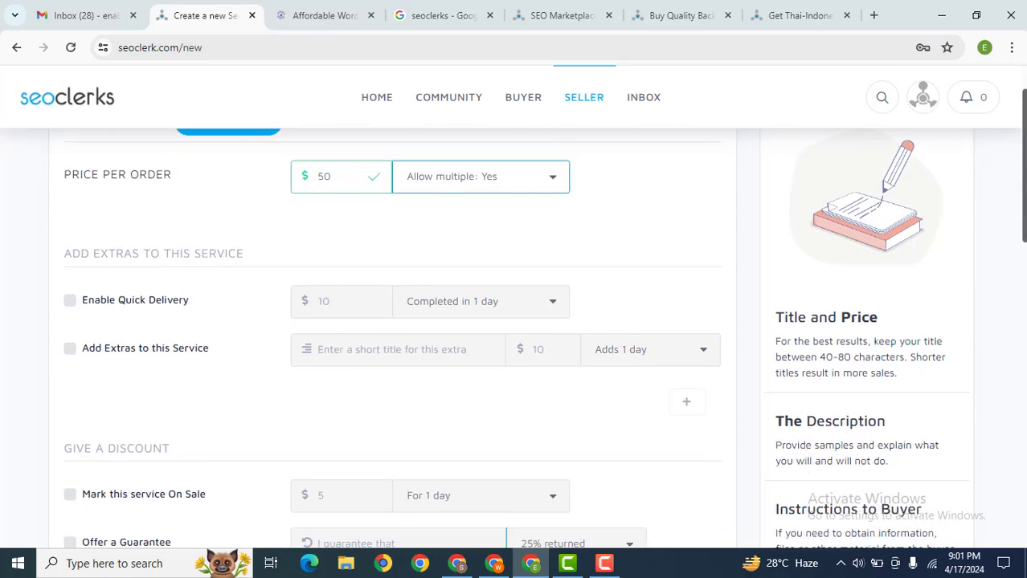
scroll(514, 338, "down", 1)
scroll(514, 337, "down", 1)
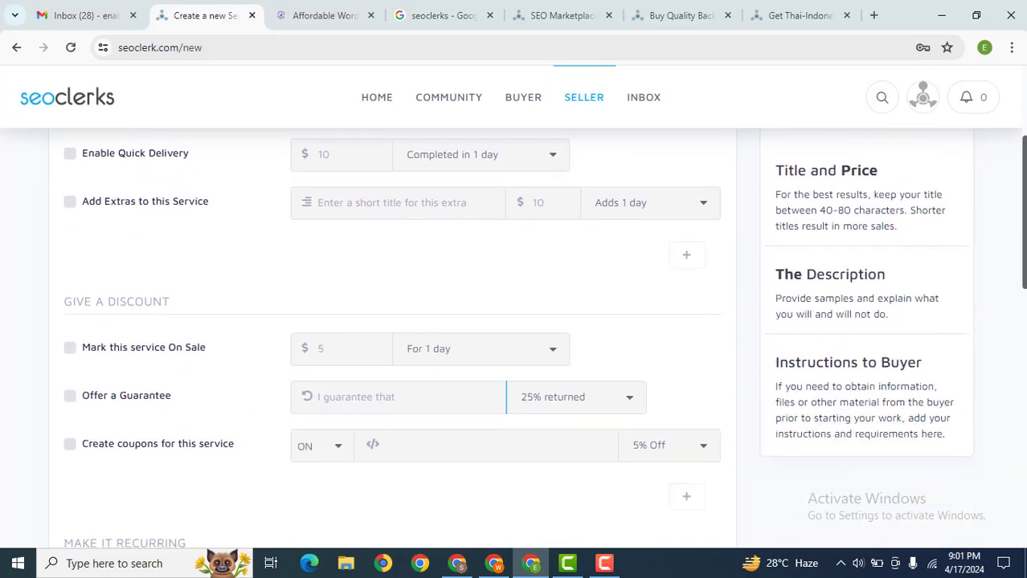
scroll(515, 337, "up", 1)
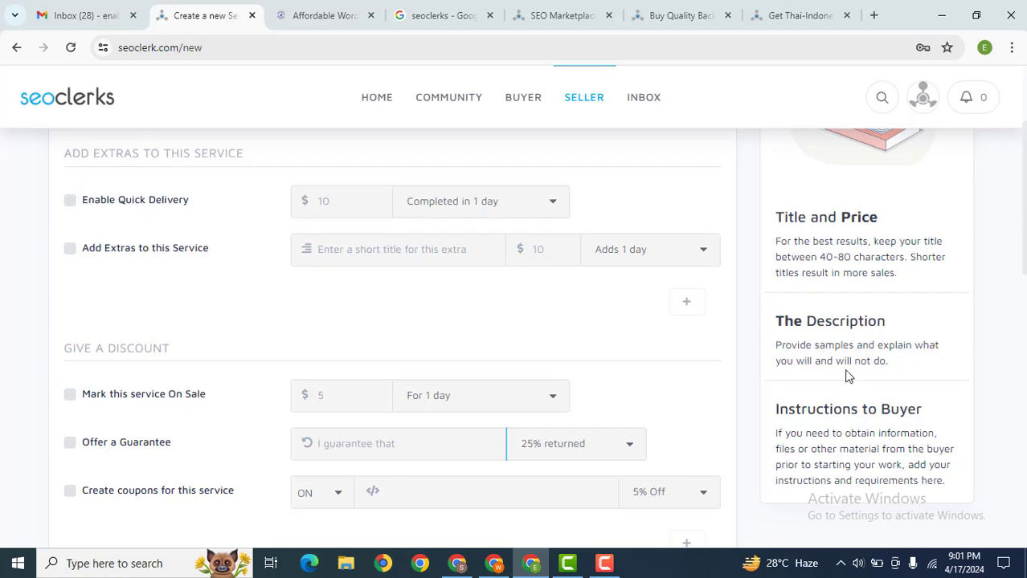
scroll(1024, 278, "down", 1)
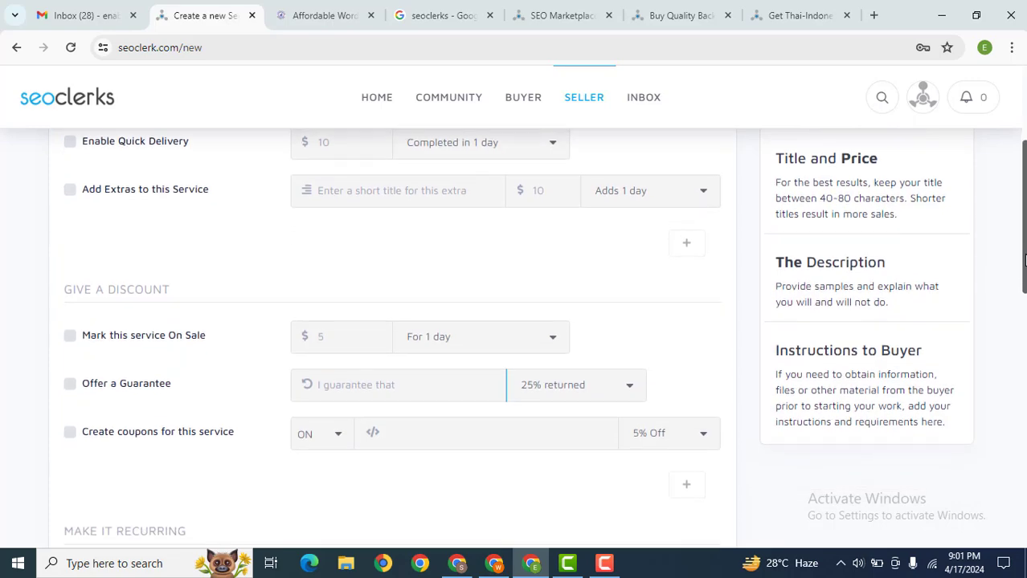
scroll(1023, 278, "down", 1)
scroll(1023, 278, "down", 3)
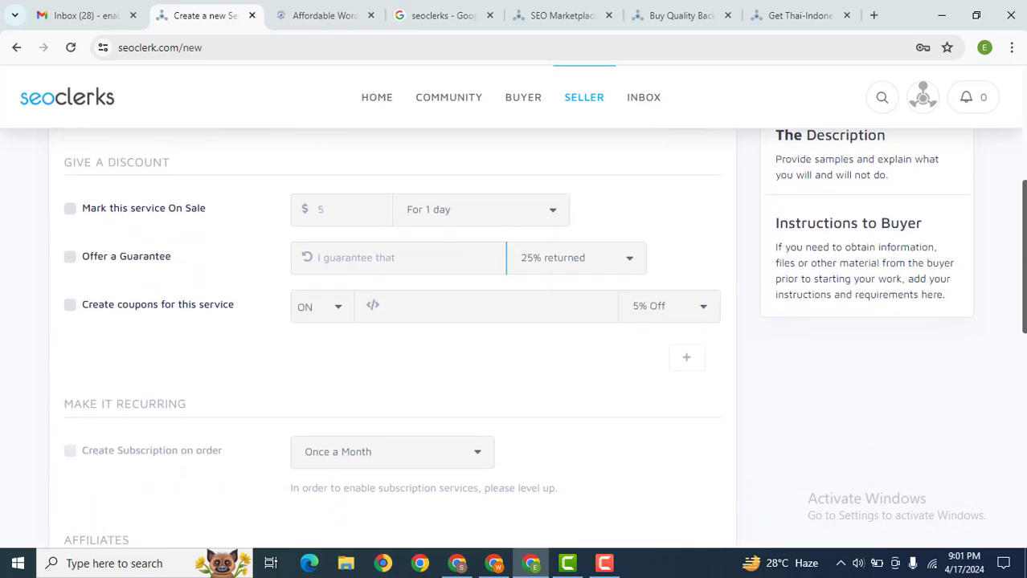
scroll(1023, 278, "down", 2)
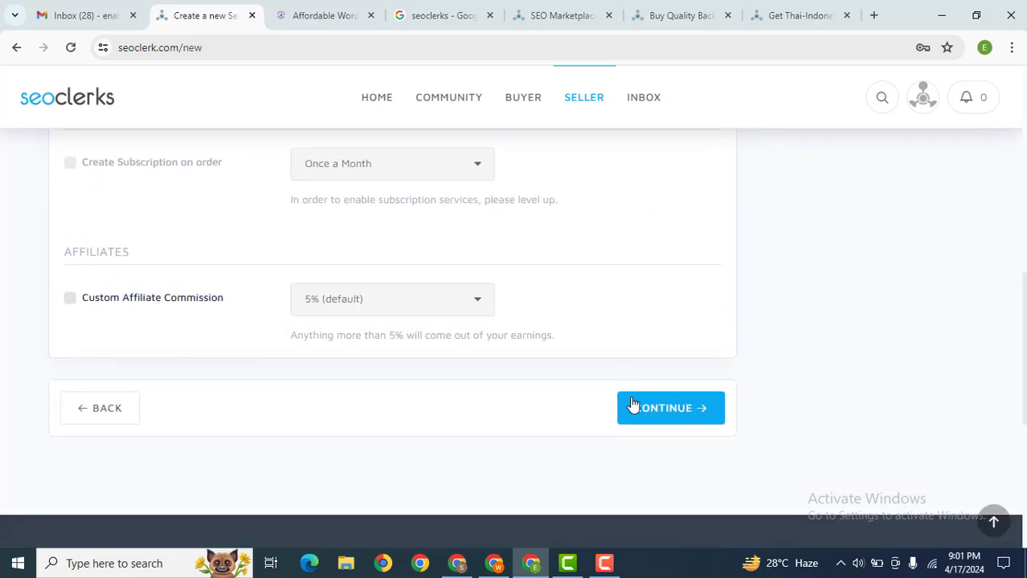
Step: Advance to the Content step, bringing its empty description editor into view
left_click(660, 417)
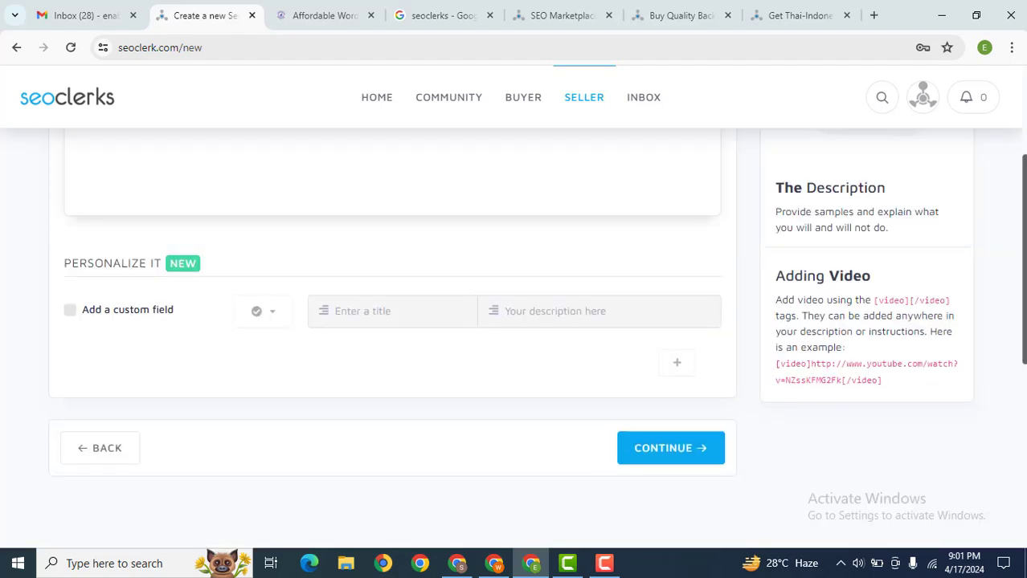
scroll(1012, 191, "up", 1)
scroll(1006, 185, "up", 1)
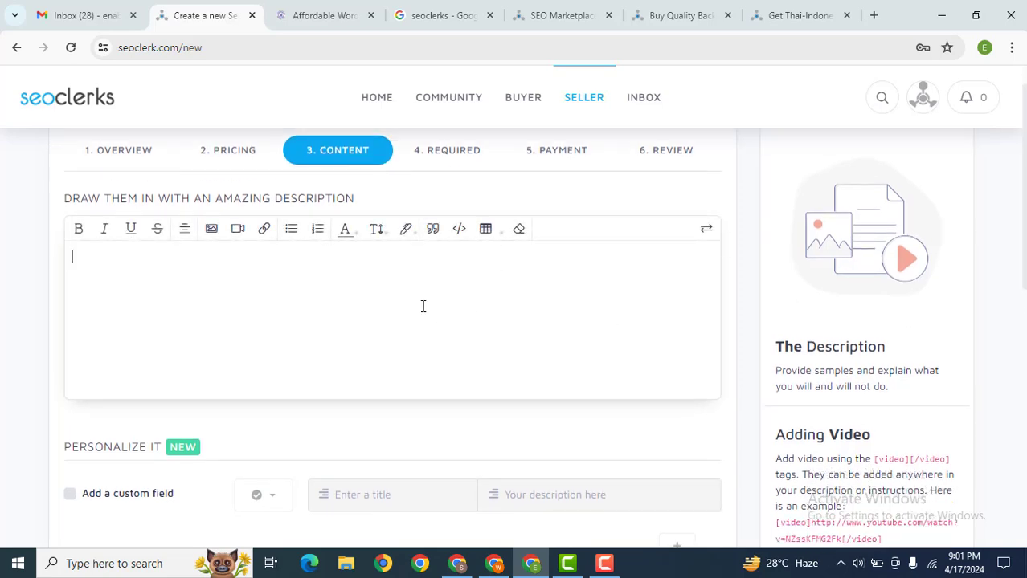
Step: Copy the opening paragraph of ChatGPT's Shopify Expert Freelancer description, then return to SEOClerks
left_click(457, 563)
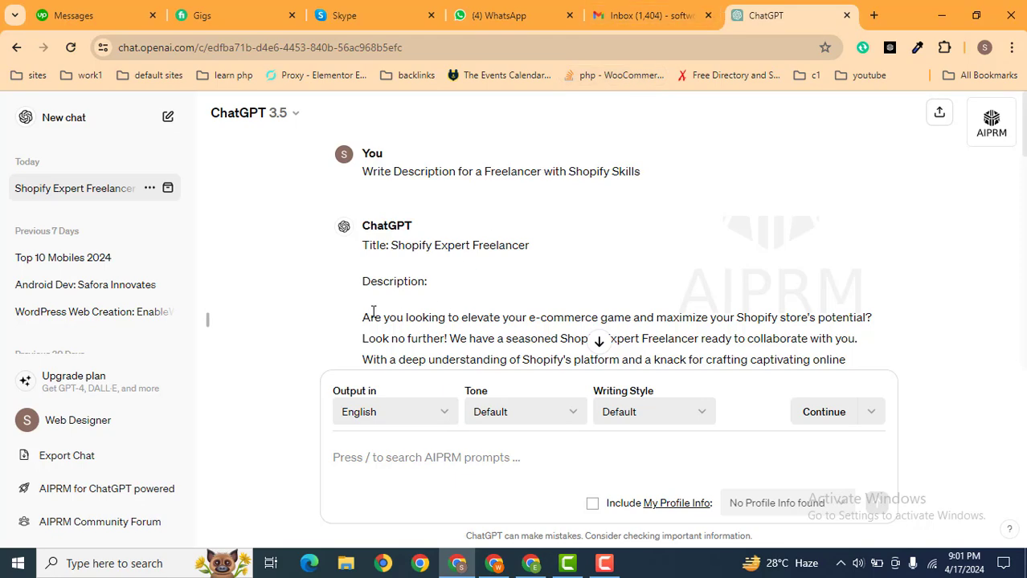
left_click_drag(363, 315, 805, 201)
key("ctrl+c")
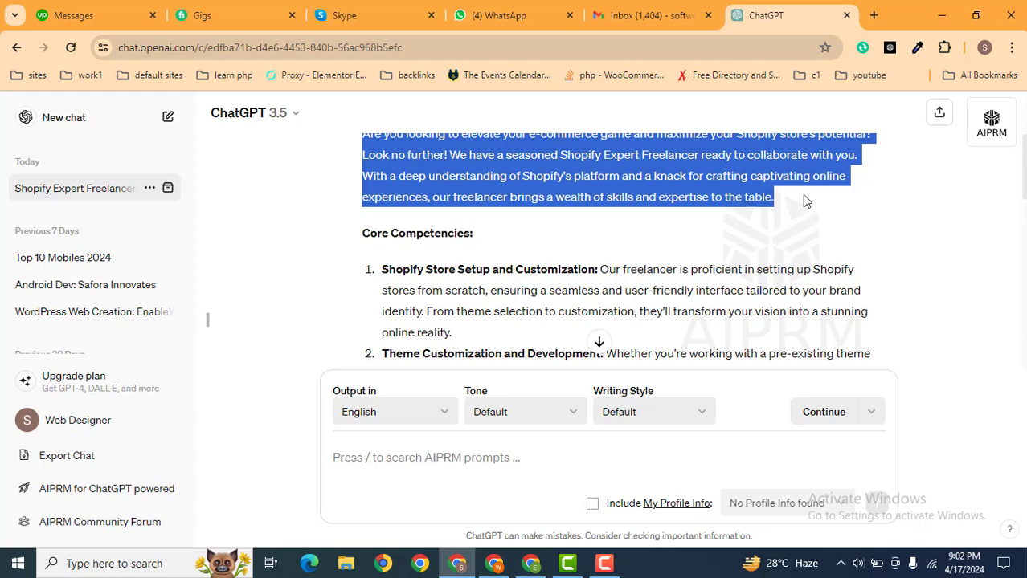
left_click(494, 563)
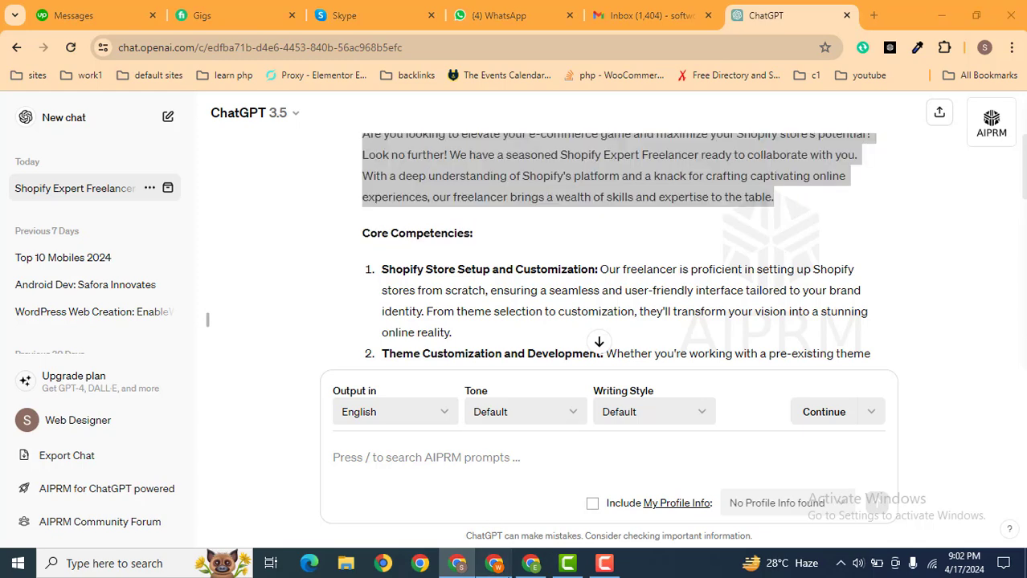
left_click(532, 560)
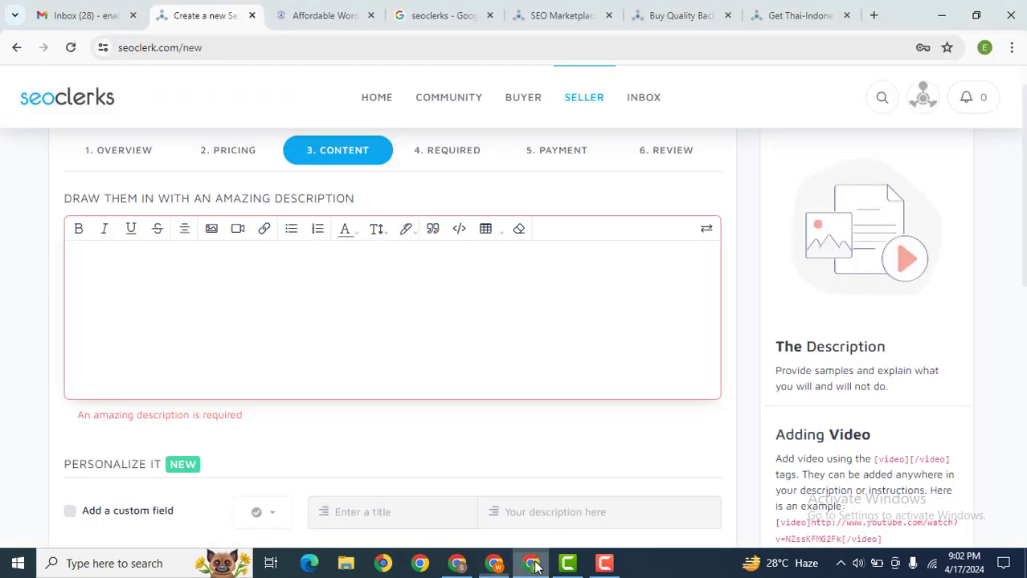
Step: Paste the copied ChatGPT paragraph as the service description
left_click(498, 281)
key("ctrl+v")
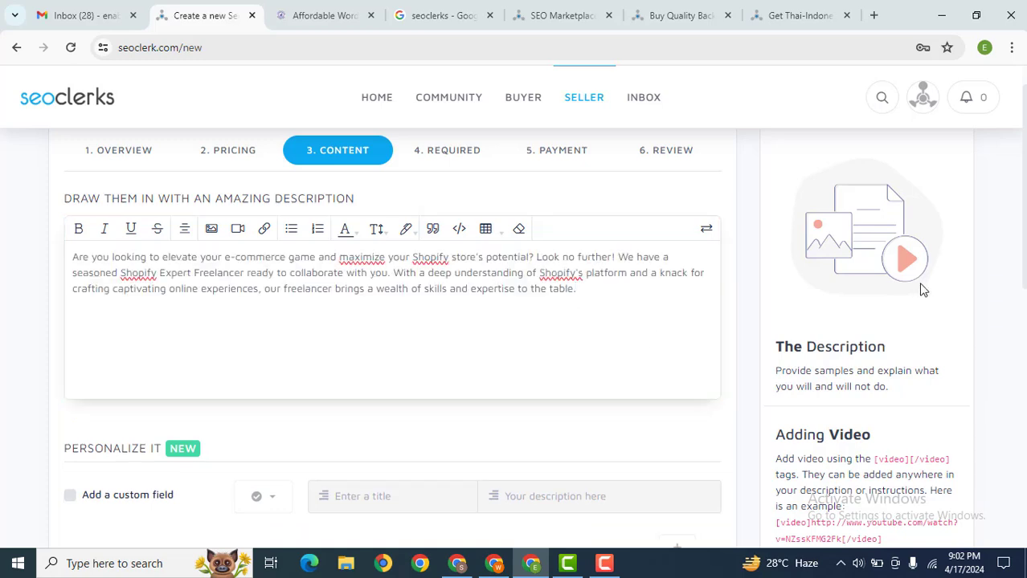
scroll(537, 321, "down", 3)
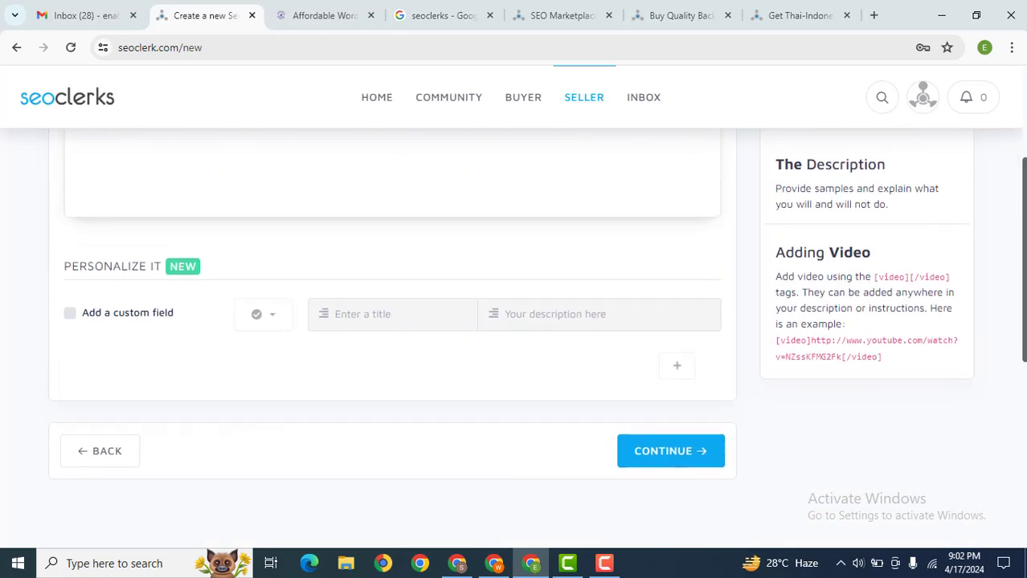
scroll(666, 403, "down", 2)
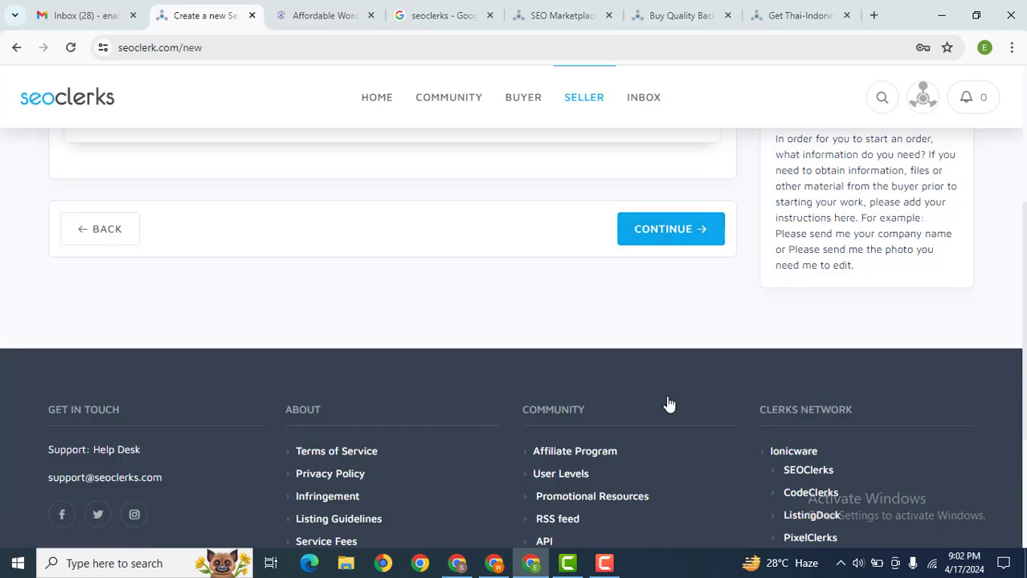
left_click_drag(1024, 366, 1002, 257)
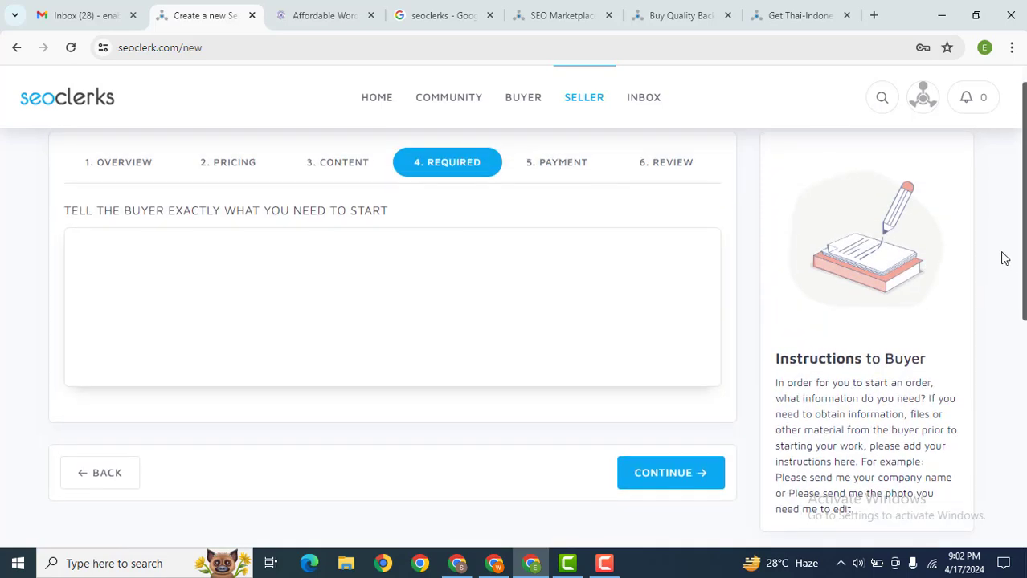
Step: Write buyer requirements asking for logins or credentials, e.g. if a Shopify plan was purchased
left_click(184, 287)
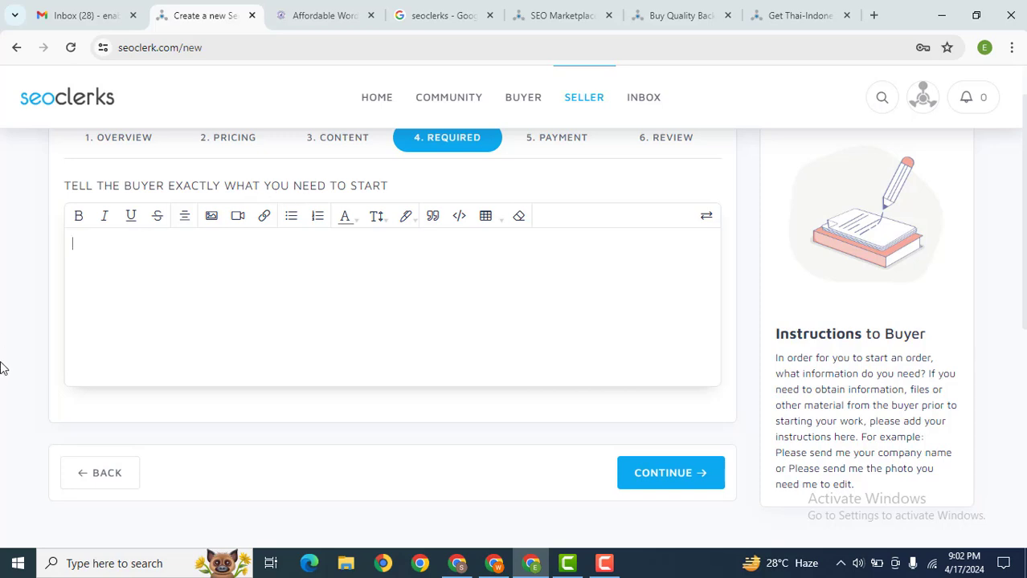
key("Caps_Lock")
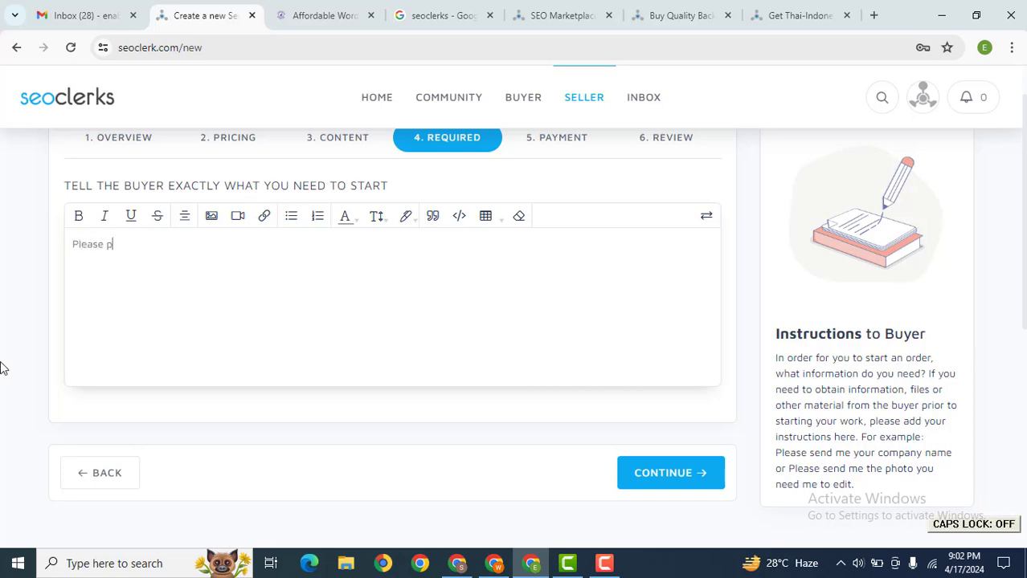
type("Please provide me logins or credentials")
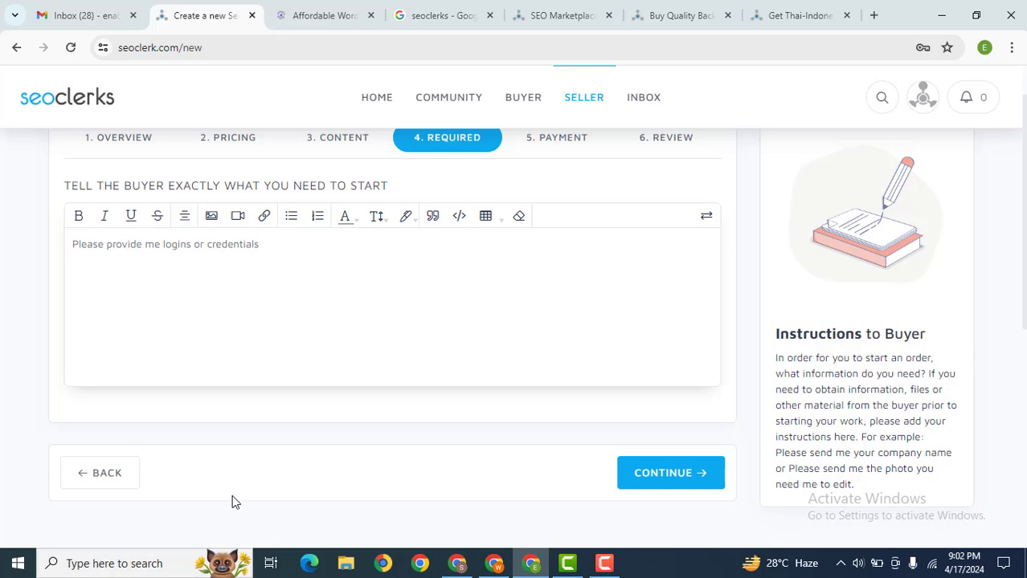
left_click(670, 472)
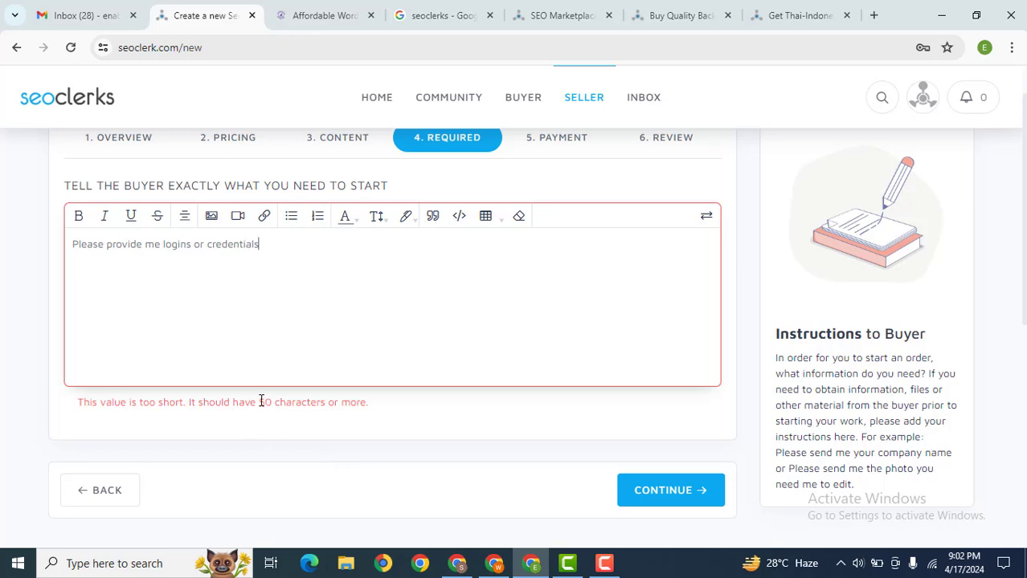
left_click(293, 279)
type("xmpl")
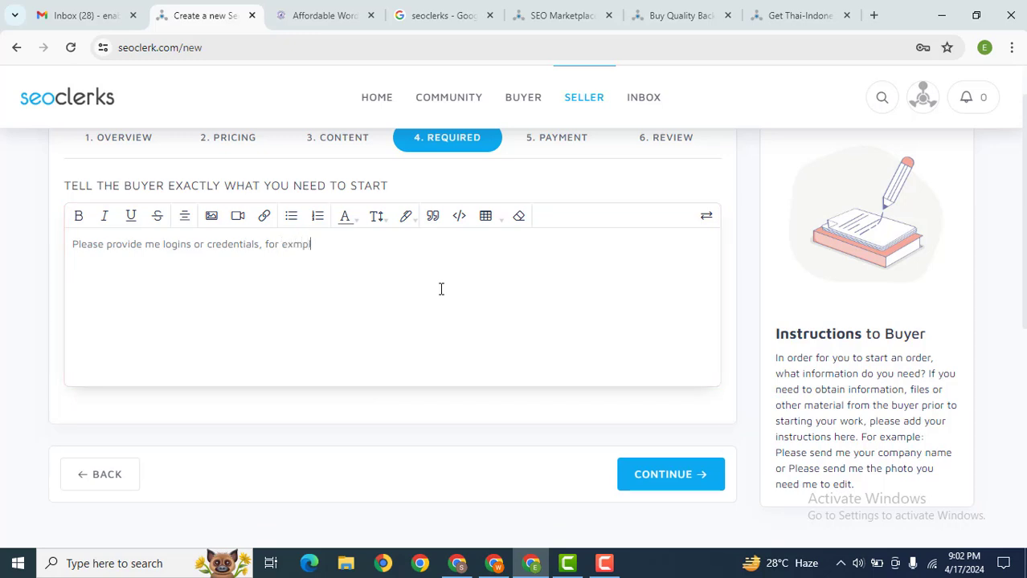
key("BackSpace")
key("BackSpace")
type("amp")
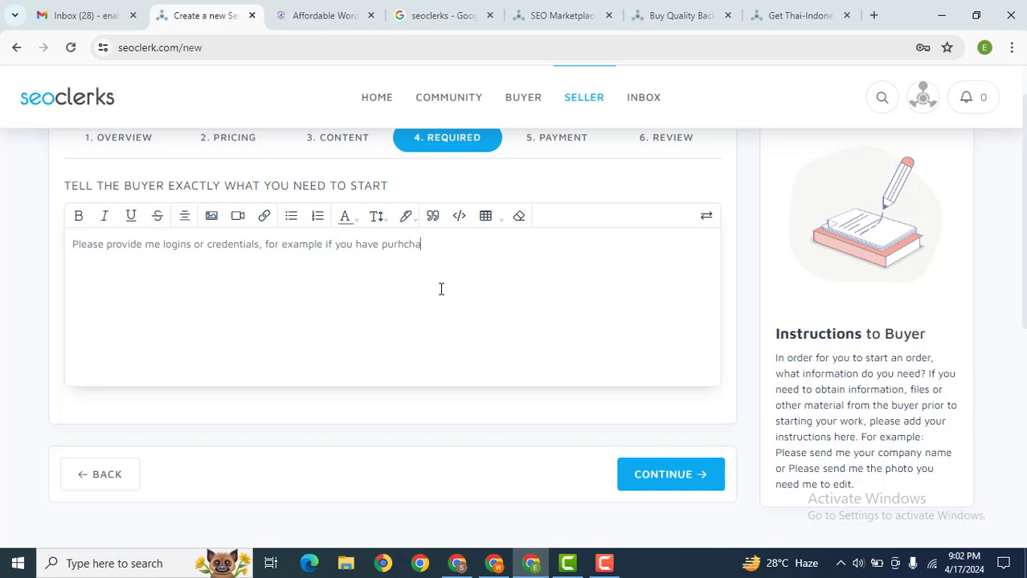
type("d shopify plan, then share logins")
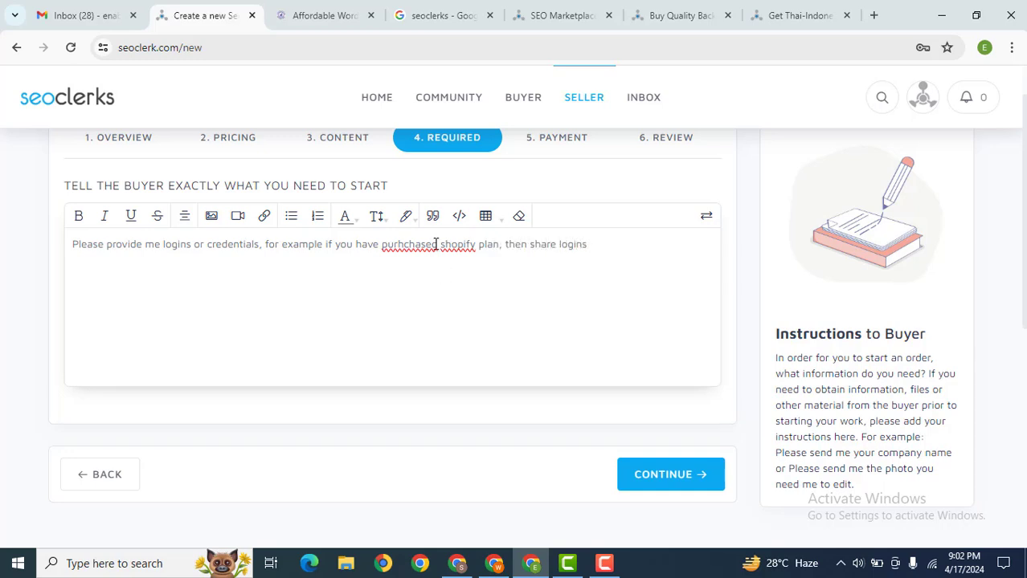
right_click(411, 246)
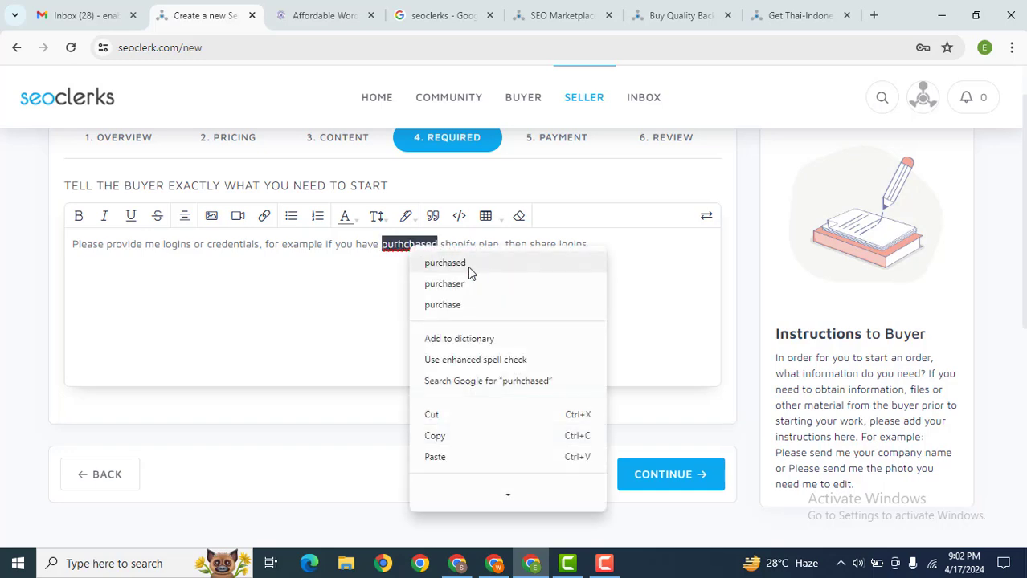
left_click(458, 263)
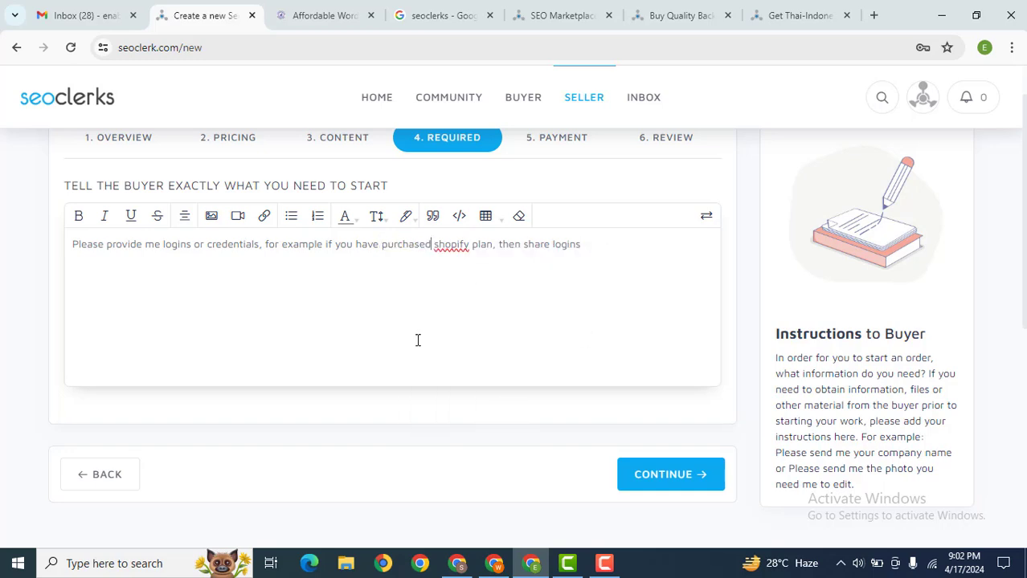
left_click(666, 473)
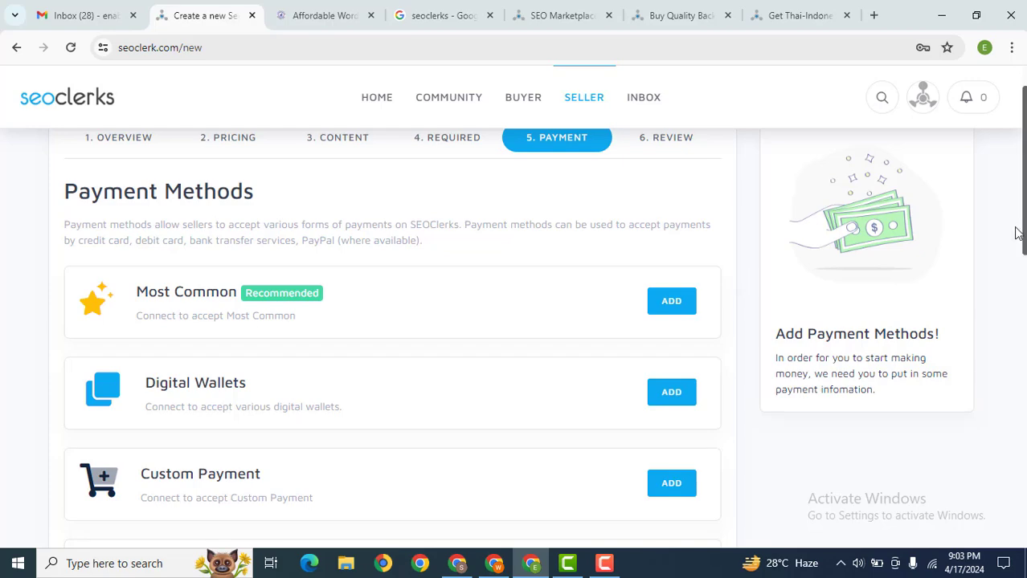
Step: Continue past the payment step without paid upgrades and submit the listing for review
left_click_drag(1023, 213, 1025, 385)
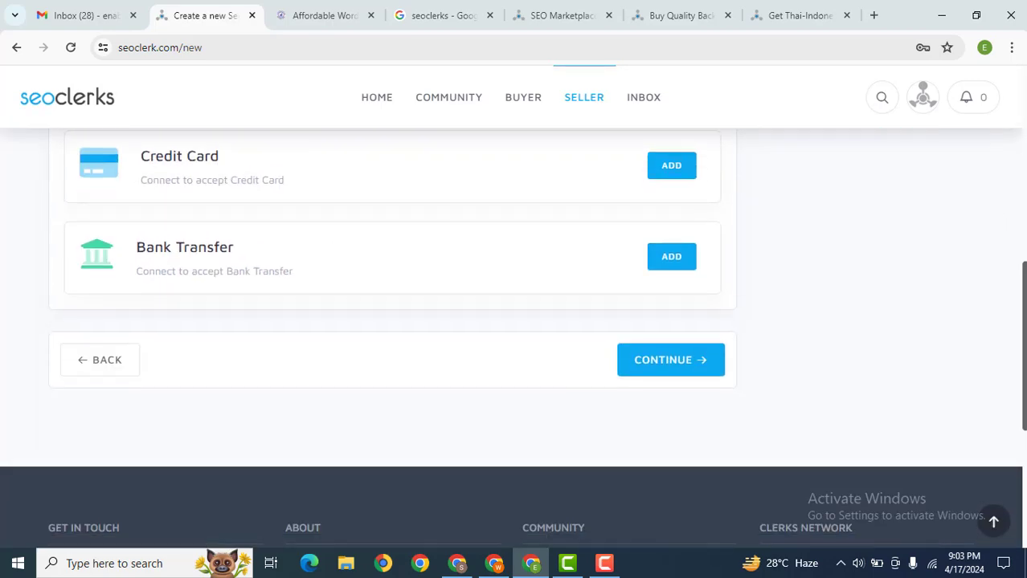
left_click(682, 363)
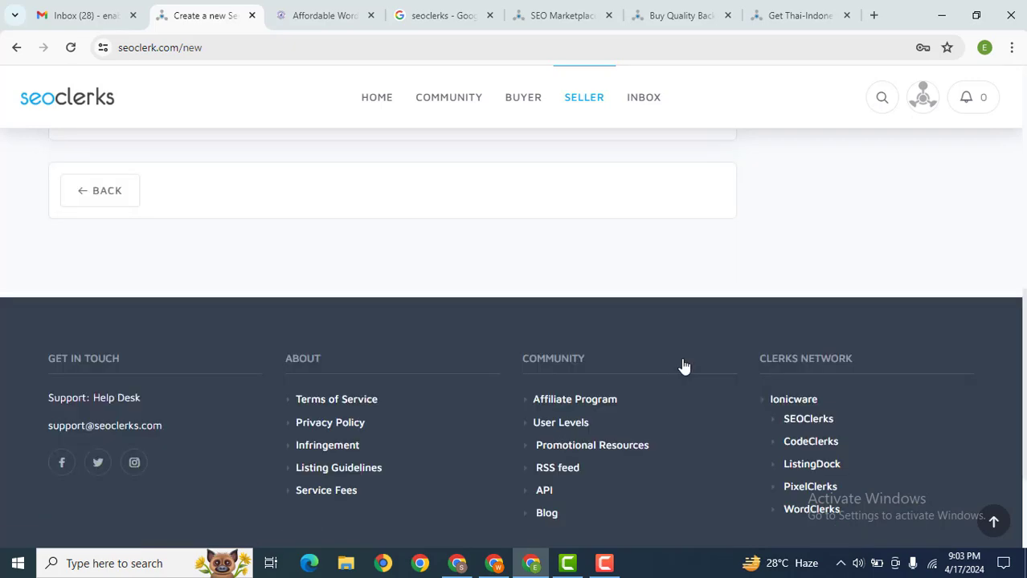
scroll(1007, 281, "up", 4)
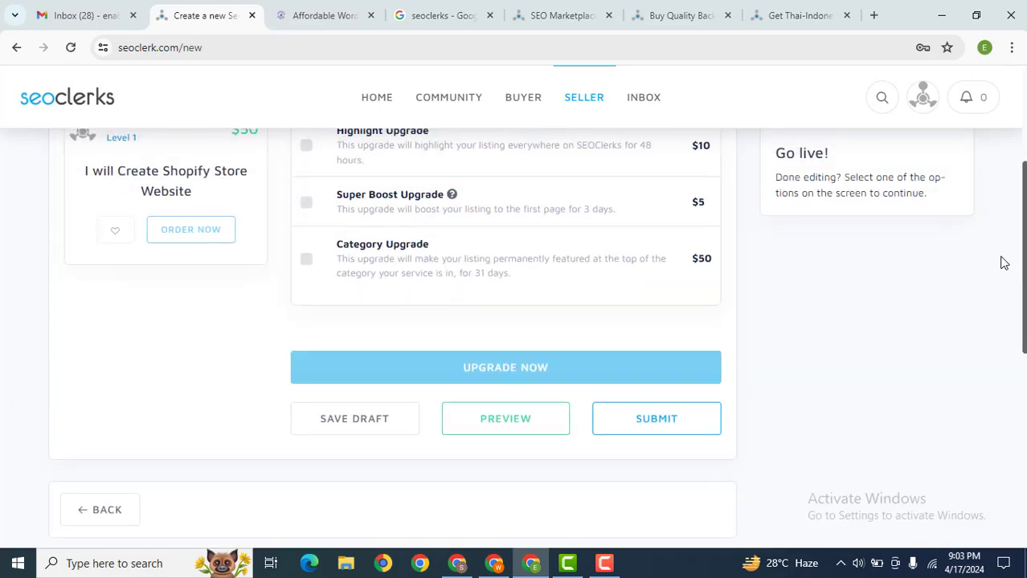
scroll(989, 196, "up", 2)
scroll(999, 226, "down", 1)
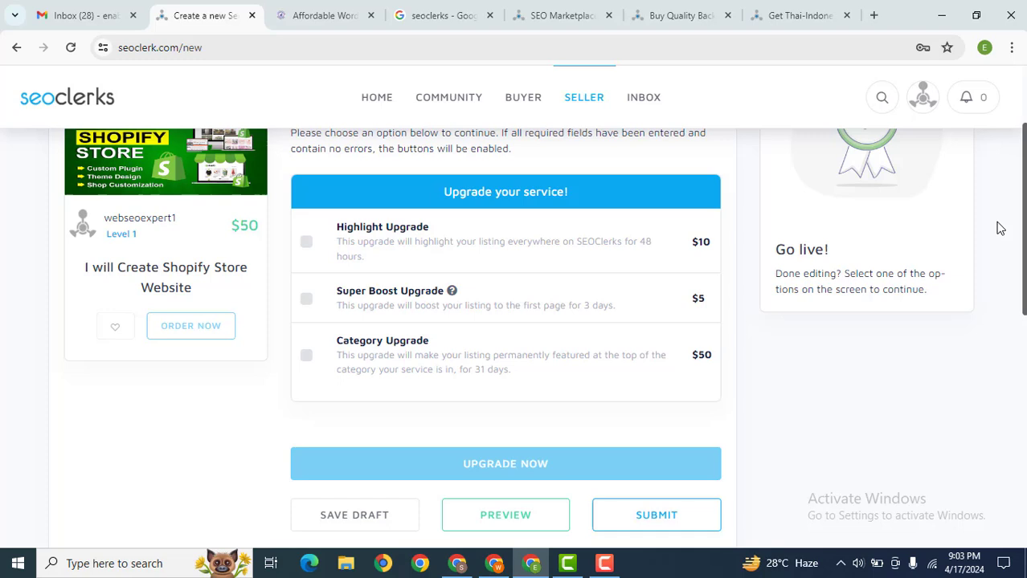
left_click(665, 513)
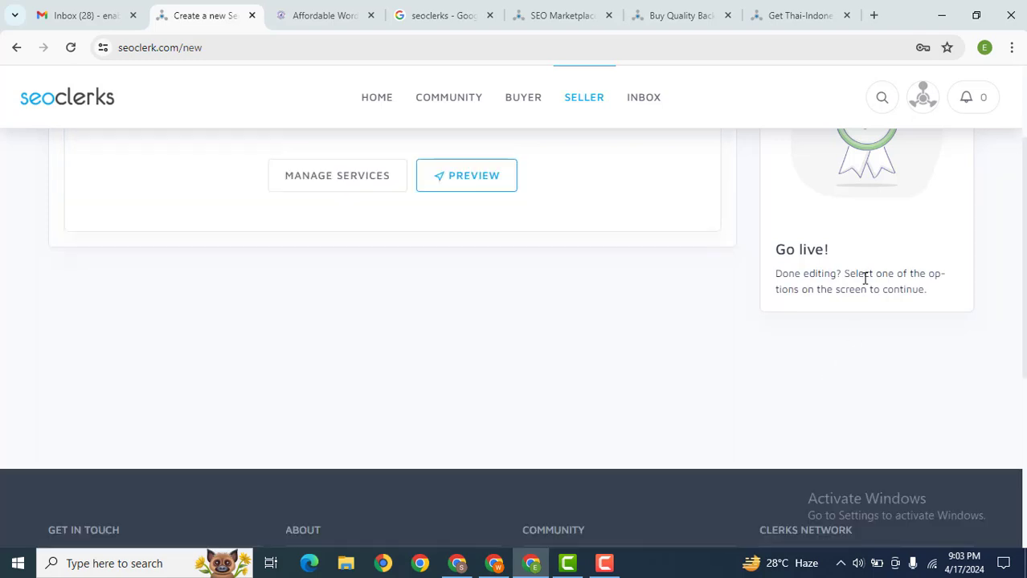
scroll(1008, 217, "up", 2)
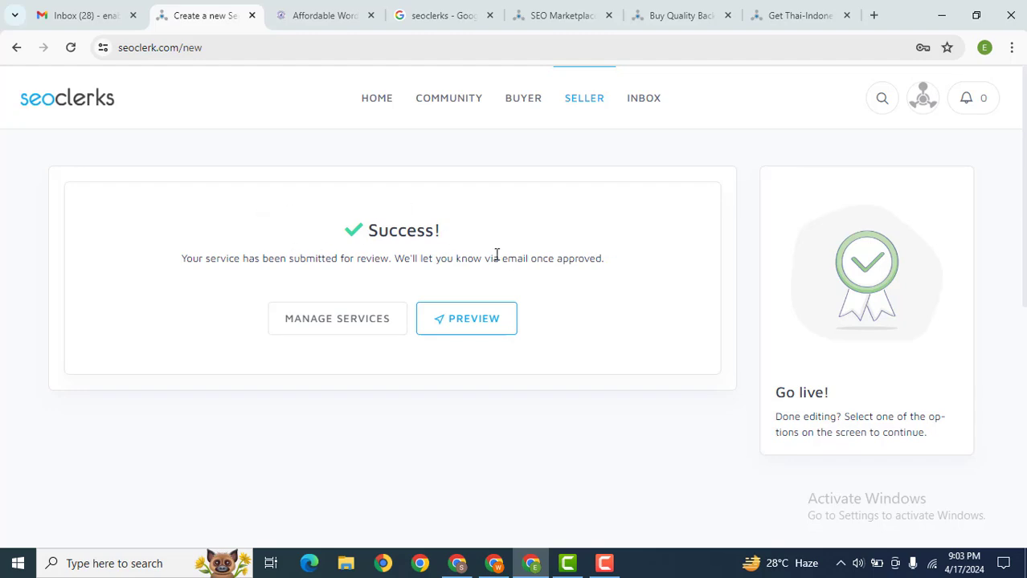
Step: Preview the 'I will Create Shopify Store Website for $50' listing, dismiss the Highlight popup, and scroll through it
left_click(474, 319)
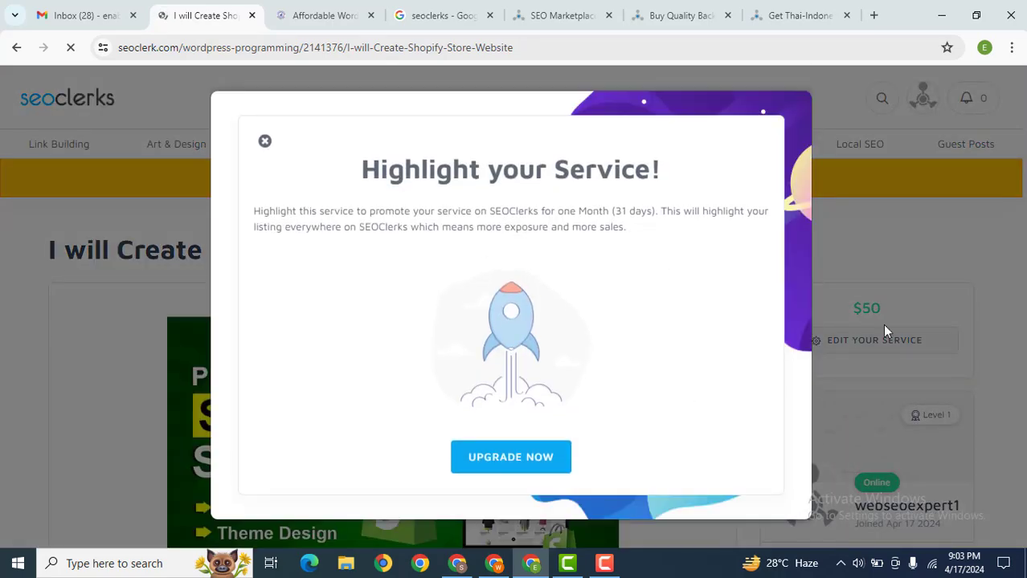
left_click(884, 325)
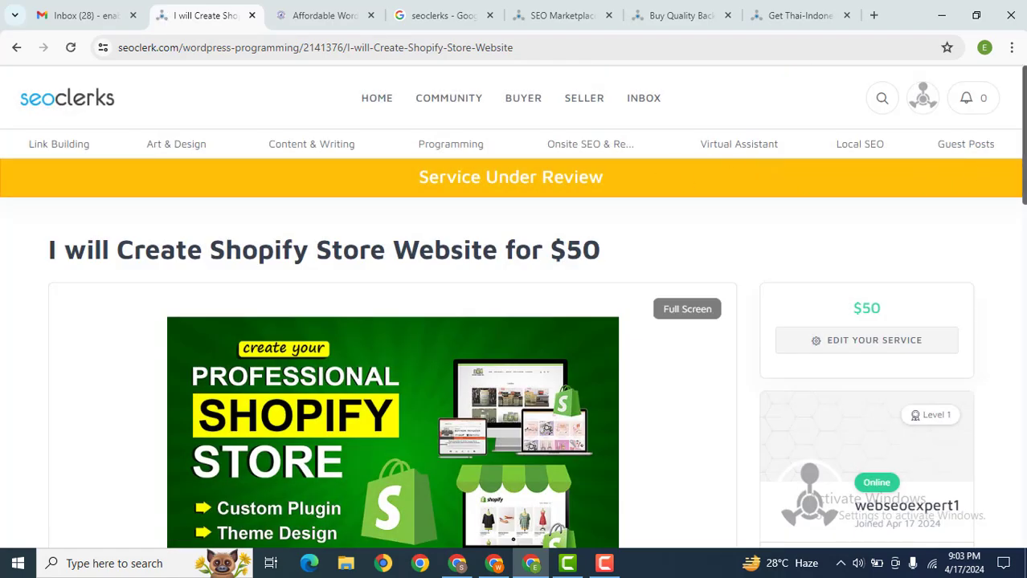
scroll(1017, 103, "down", 4)
scroll(1017, 103, "up", 4)
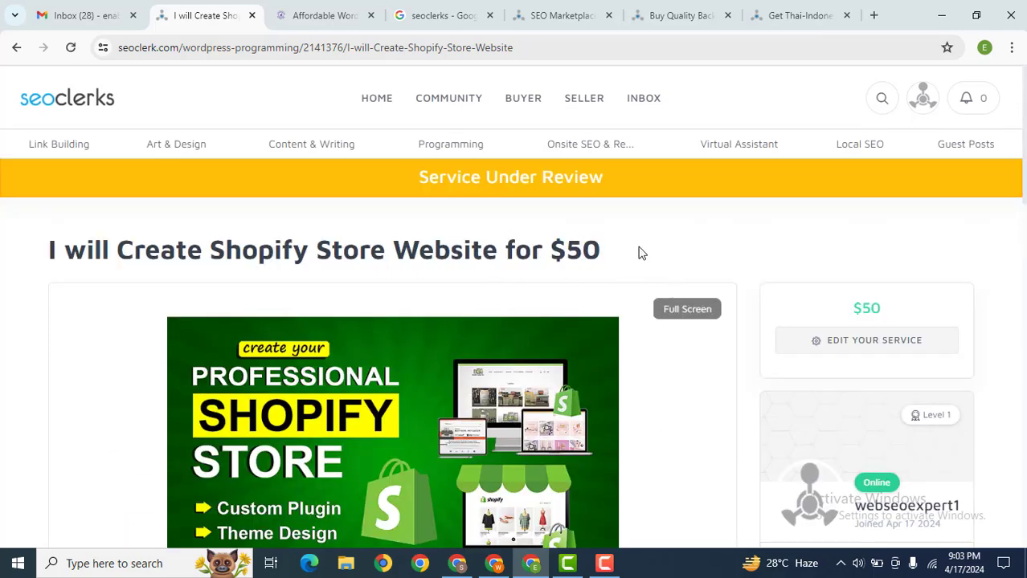
scroll(1020, 200, "down", 1)
scroll(1019, 233, "down", 6)
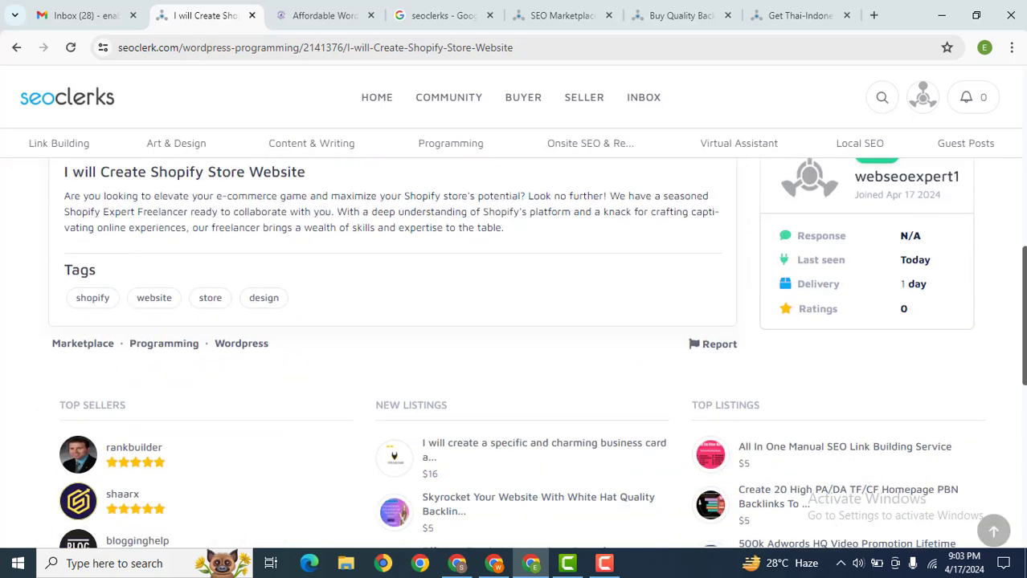
scroll(1017, 239, "up", 7)
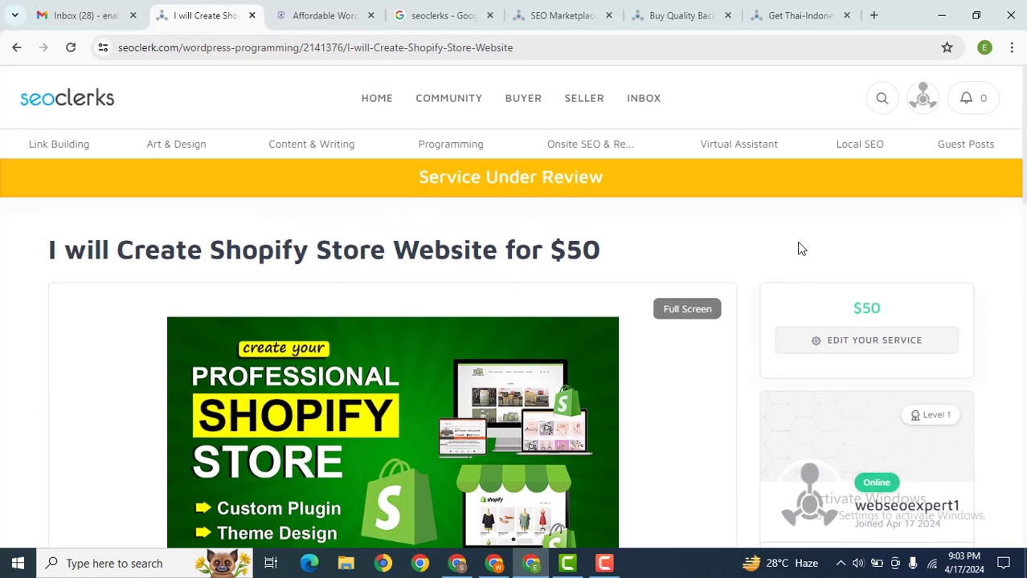
mouse_move(426, 107)
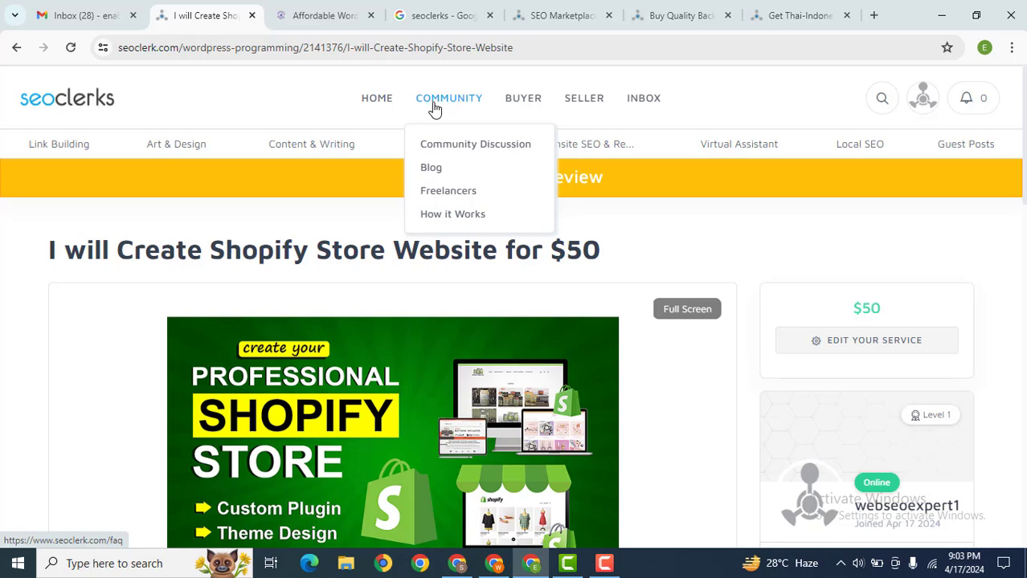
mouse_move(520, 98)
Step: Go to Seller > Promotion > Boost Services and dismiss the 'Welcome to boosts!' message
mouse_move(582, 103)
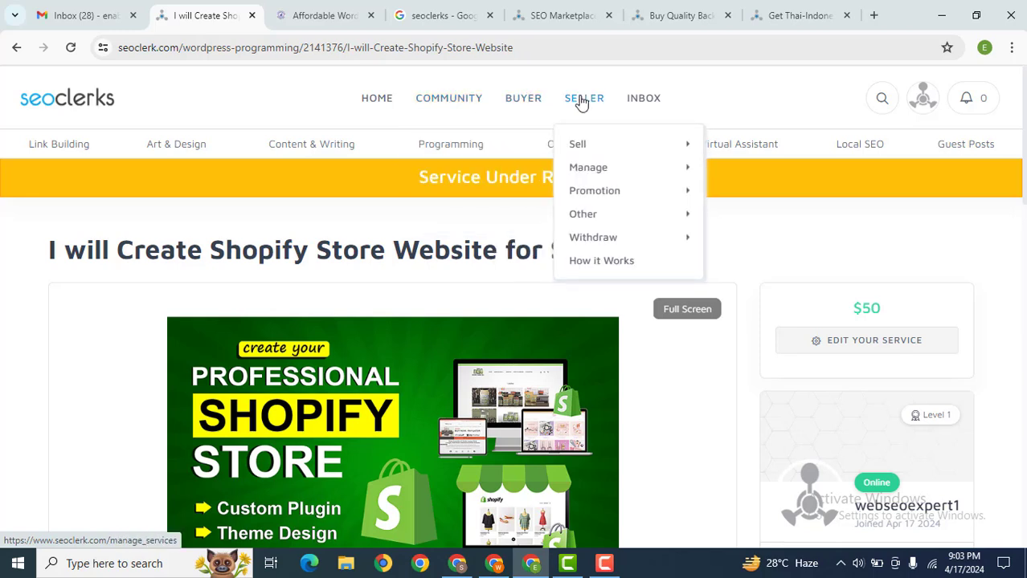
mouse_move(616, 200)
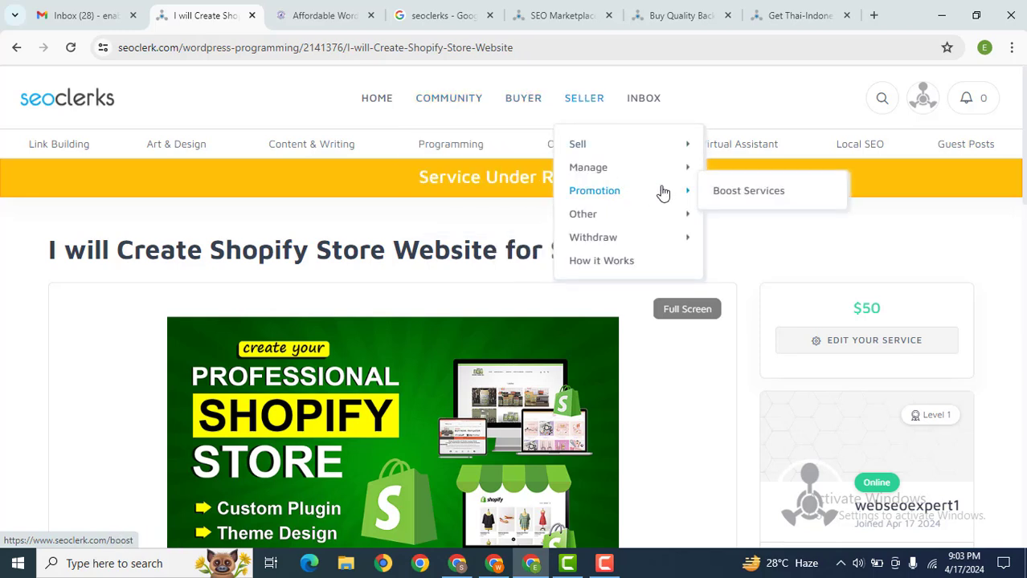
left_click(733, 191)
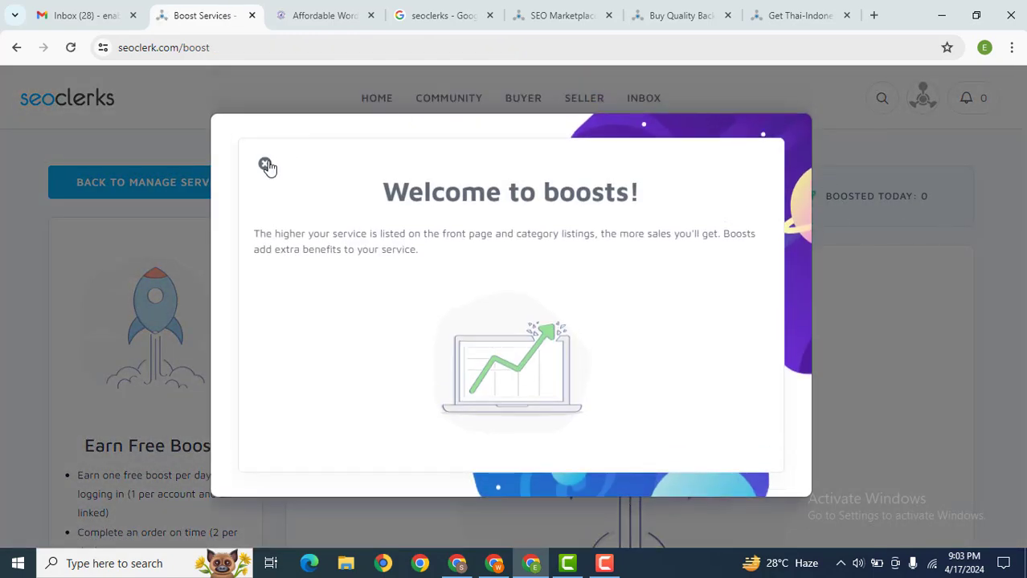
left_click(265, 164)
Step: Review the boost counters (0 total boosts, 1 free boost) and open the account options list
mouse_move(631, 208)
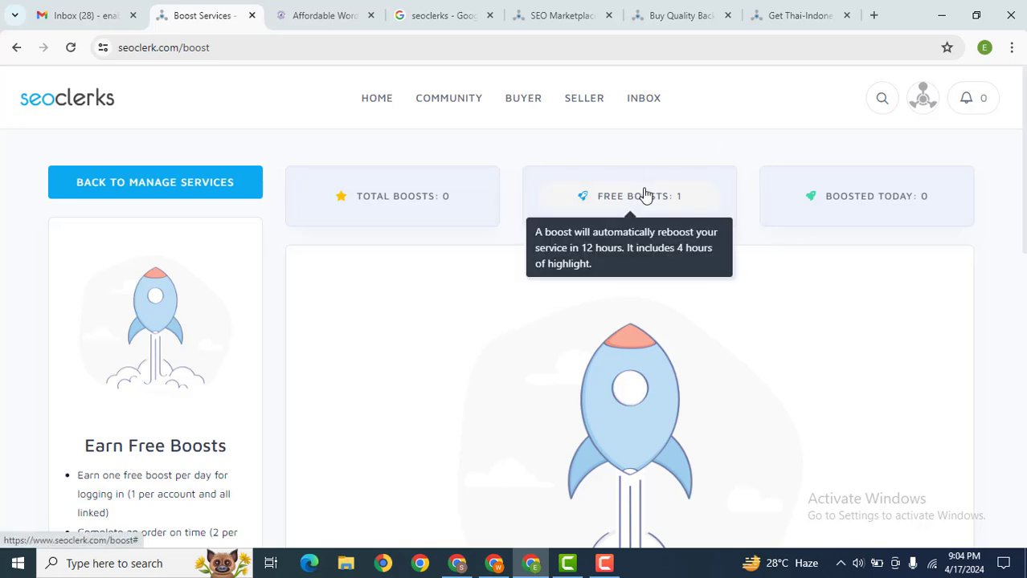
left_click_drag(1023, 173, 968, 79)
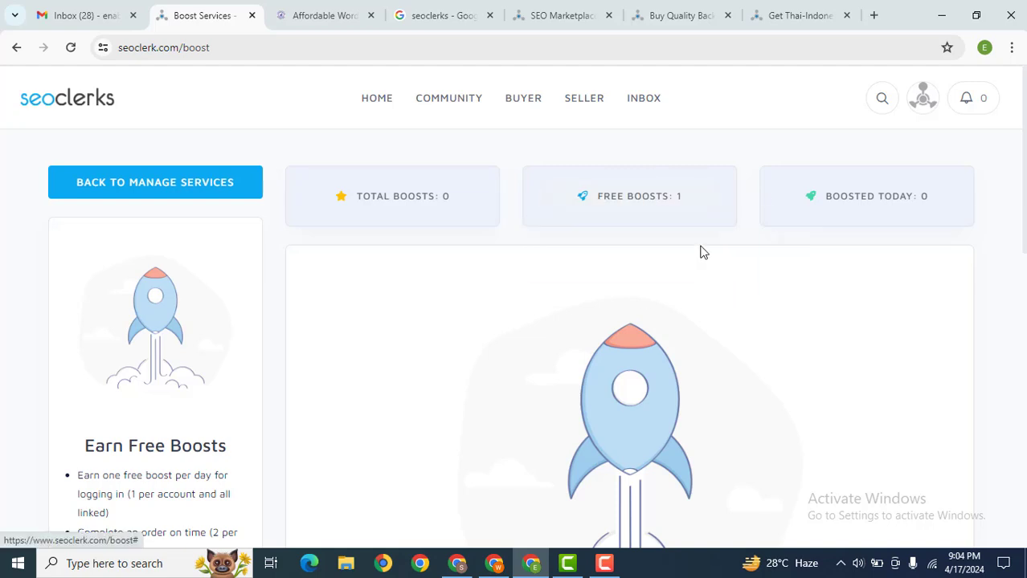
left_click(916, 100)
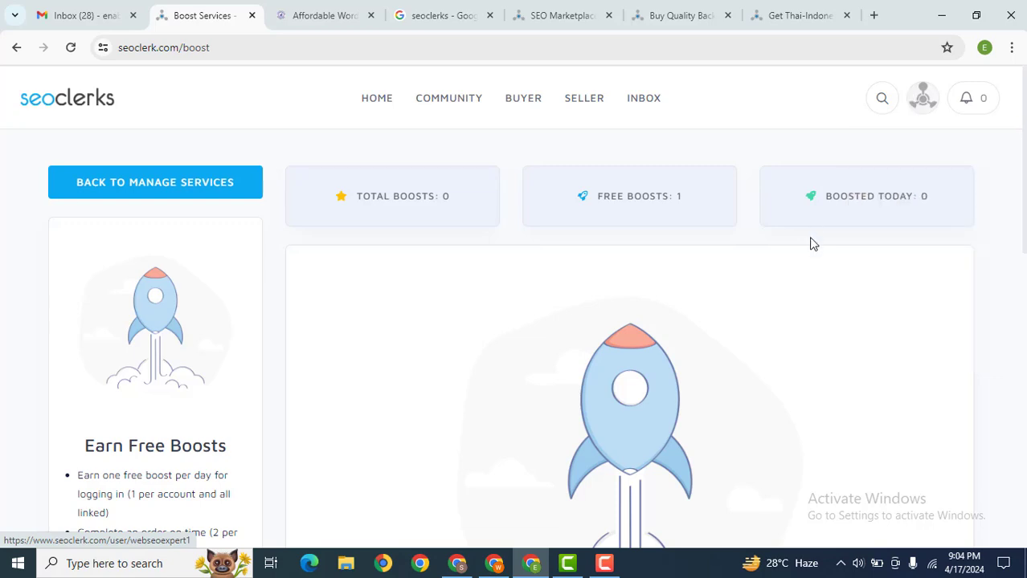